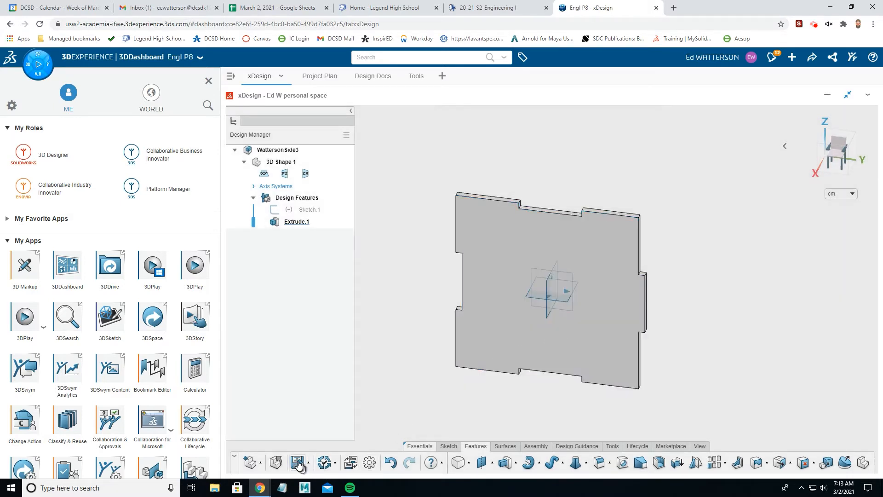
- Save the side panel as a new component, naming it with the surname followed by "Side4"
click(309, 462)
click(320, 426)
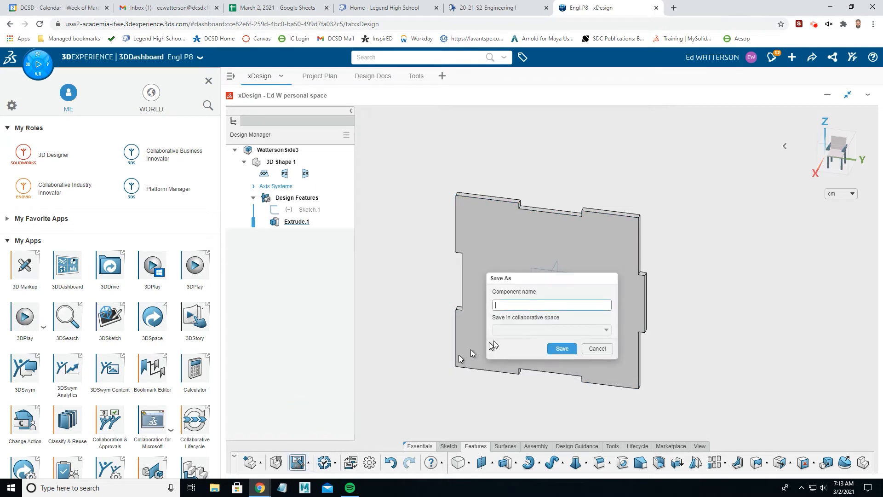
click(540, 306)
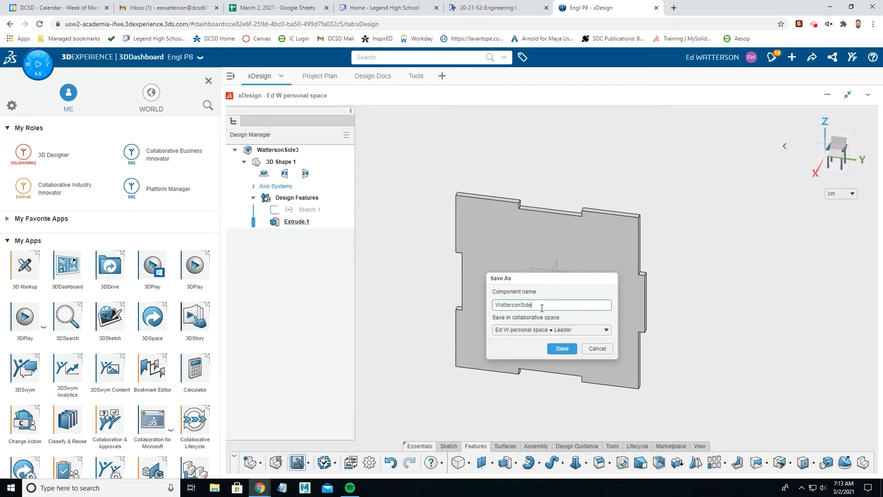
text(4)
click(562, 348)
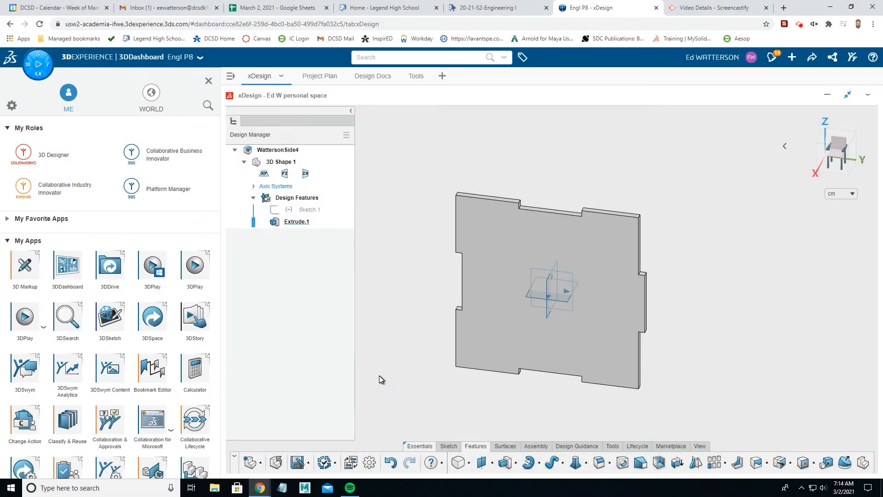
- Create a new component named "Final Fit Assembly" followed by the surname
click(262, 462)
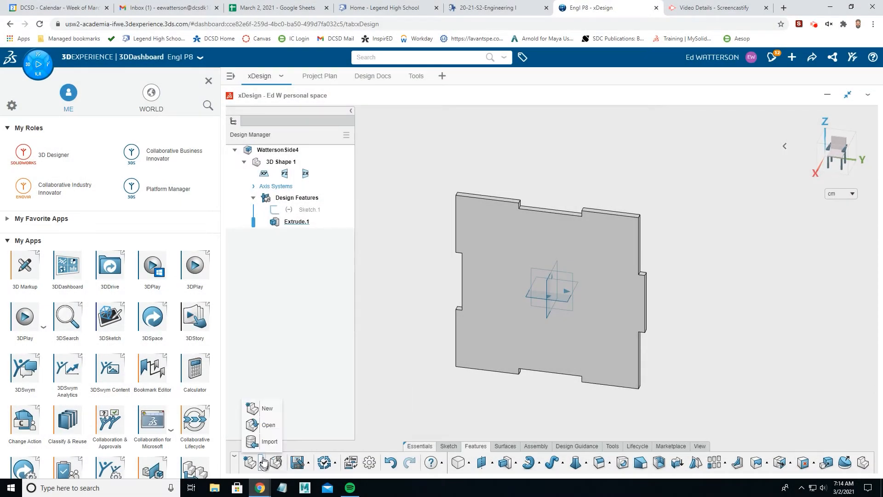
click(266, 408)
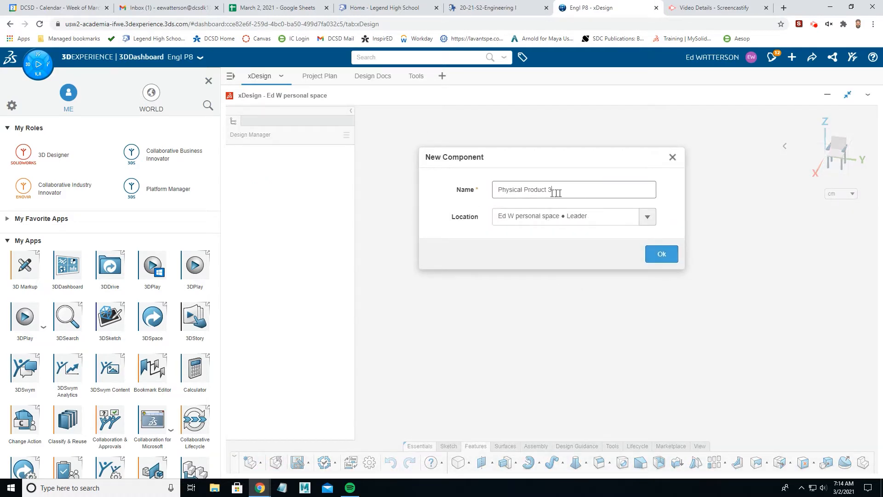
text(Final T)
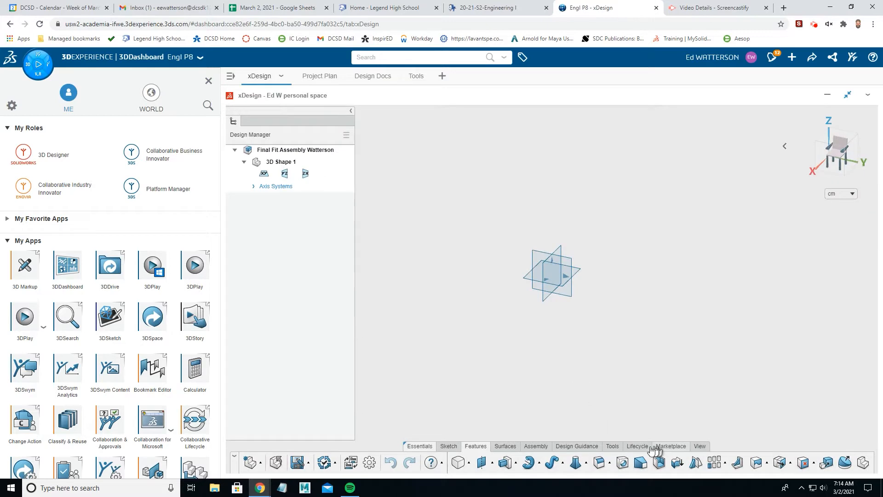
- Insert the existing Side4, Side3, Side2, Side1, Top and Base components into the assembly together
click(536, 446)
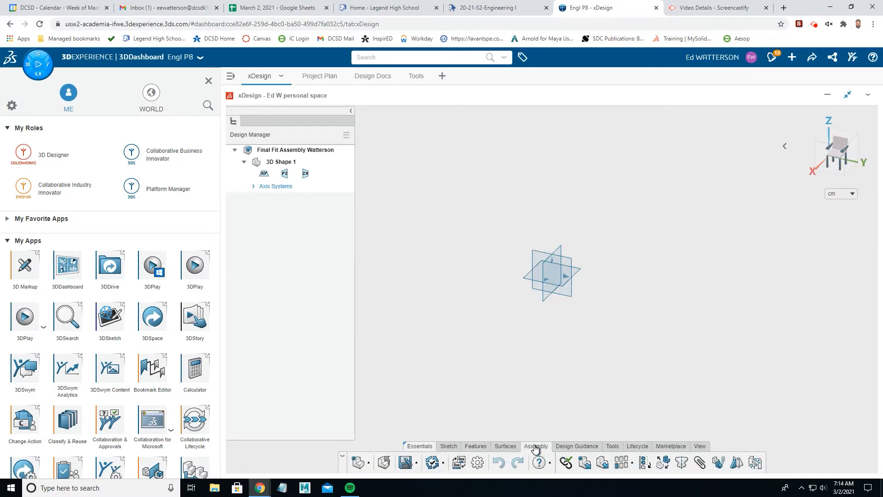
click(603, 465)
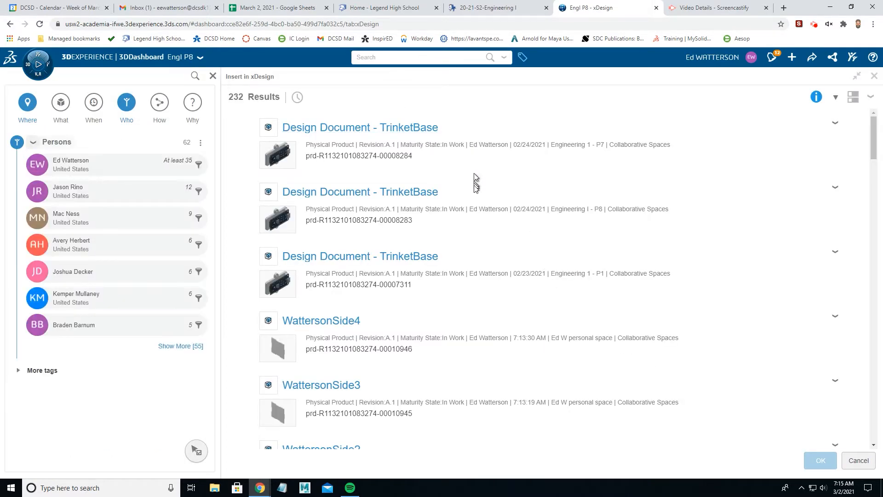
scroll(491, 314, down, 1)
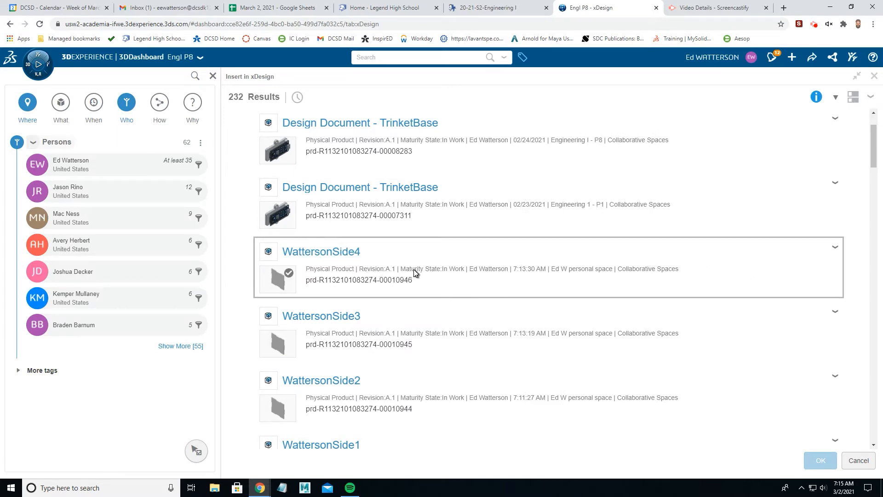
click(439, 268)
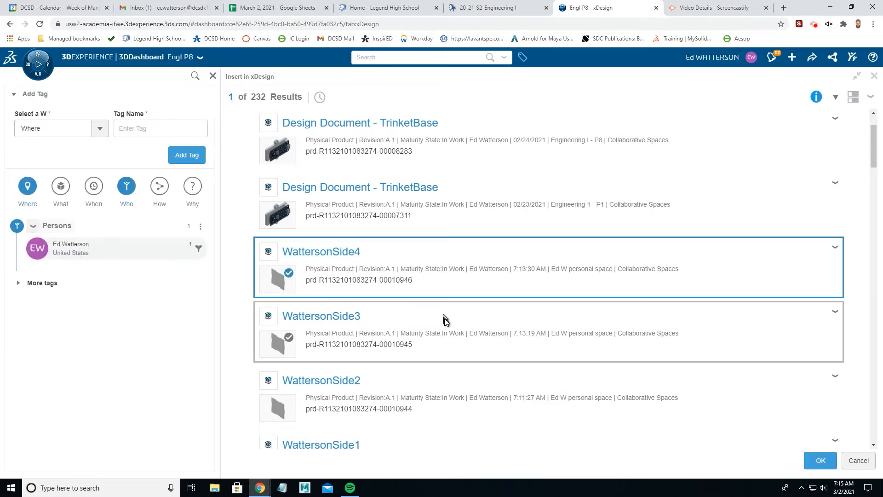
click(453, 337)
key(ctrl+minus)
key(ctrl+minus)
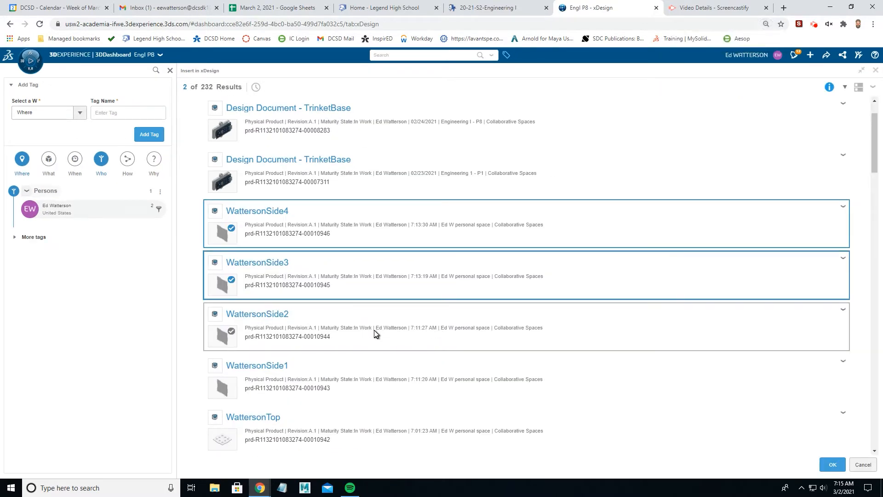
ctrl+click(375, 329)
ctrl+click(364, 378)
scroll(367, 379, down, 1)
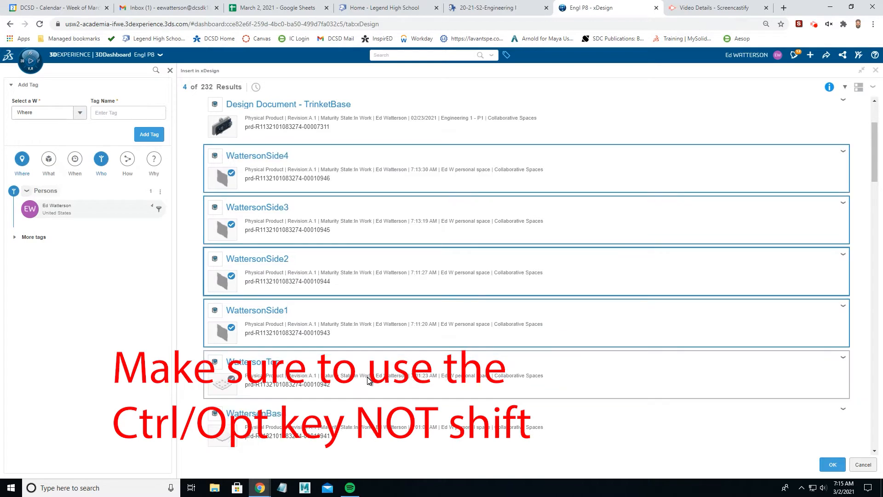
ctrl+click(365, 374)
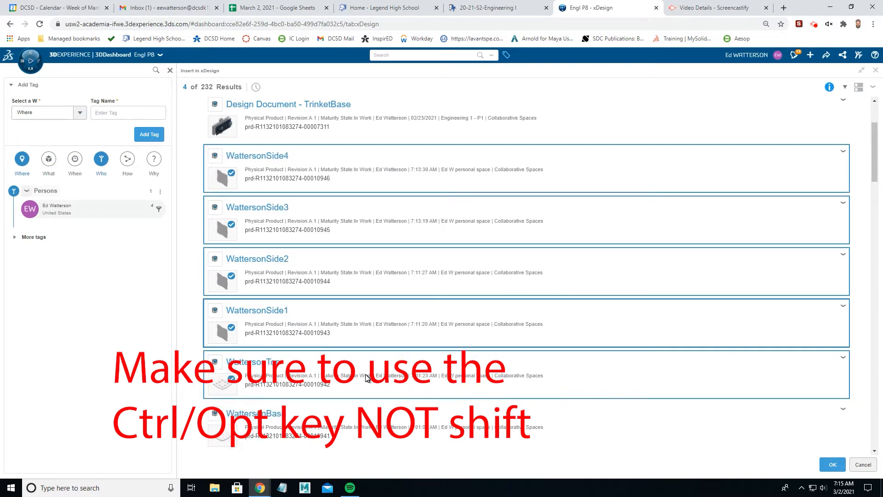
ctrl+click(368, 427)
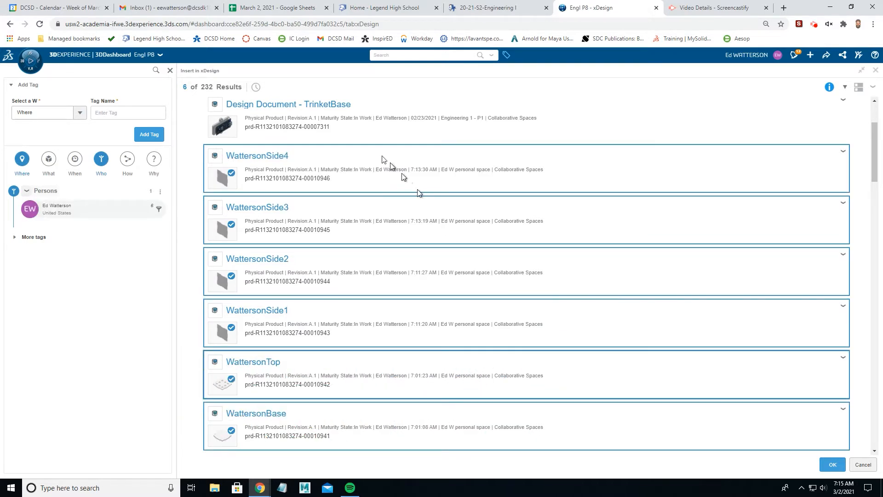
click(831, 465)
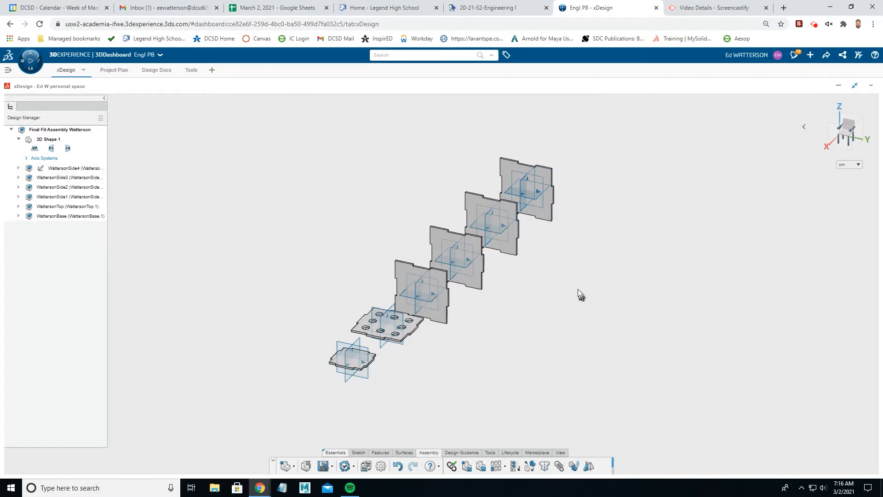
- Add a coincident mate between the large flat face of Side3 and the recessed edge face of Side4's notch
scroll(556, 233, up, 5)
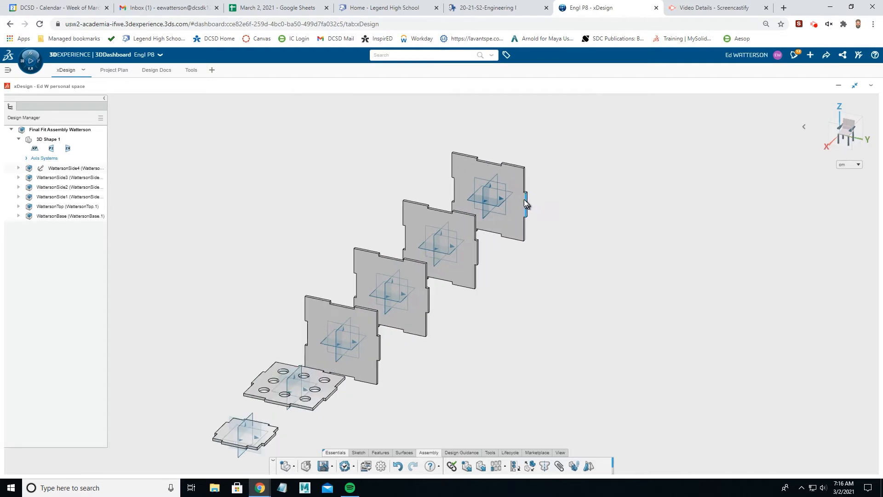
scroll(572, 192, up, 3)
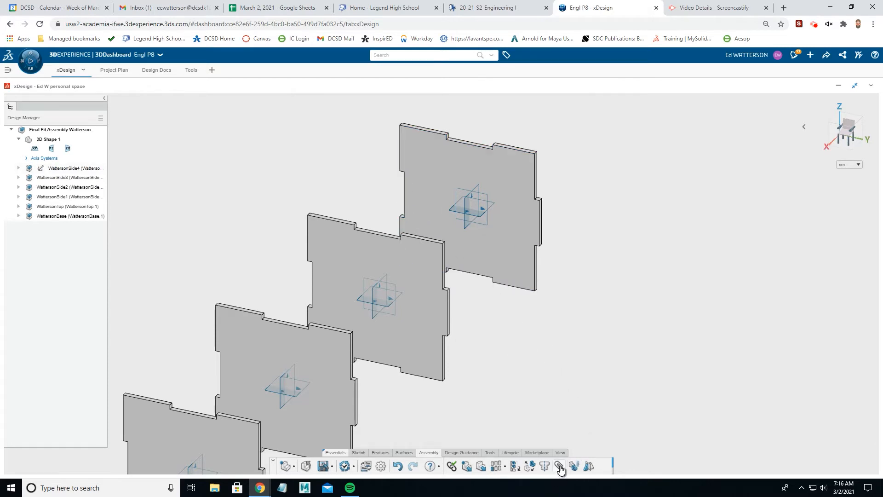
click(560, 467)
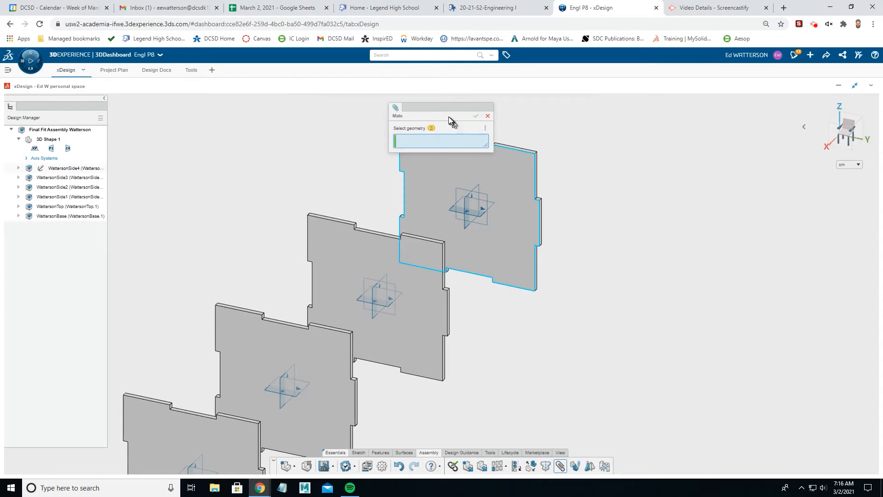
click(444, 304)
middle_drag(532, 311, 603, 325)
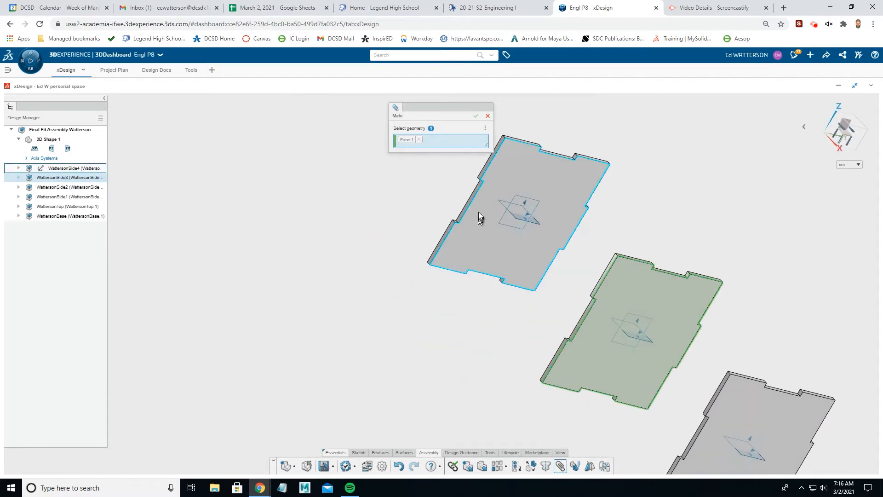
scroll(472, 195, up, 5)
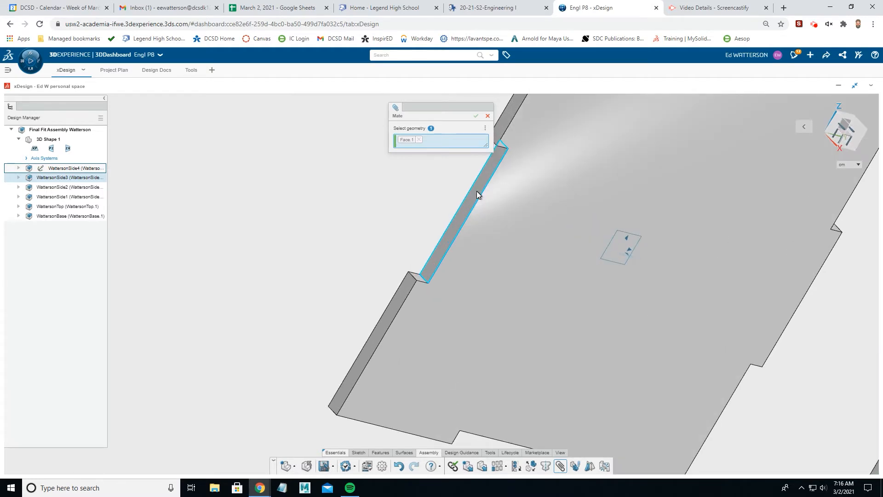
click(477, 195)
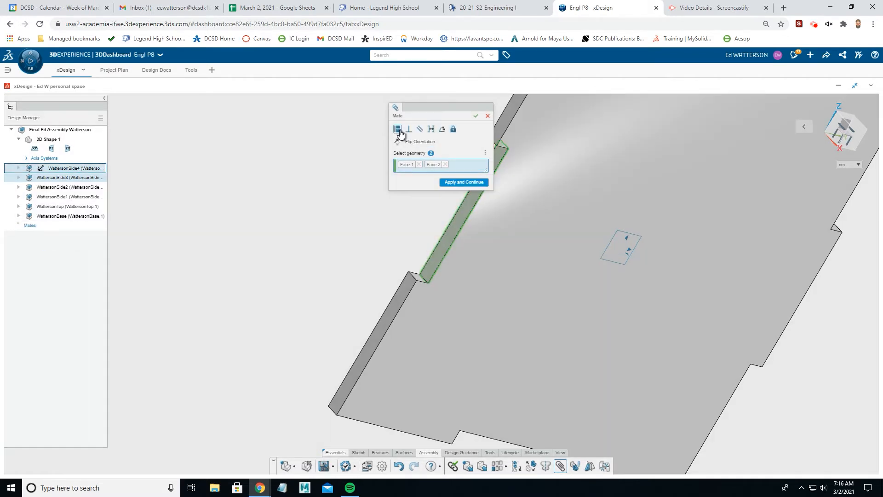
click(398, 130)
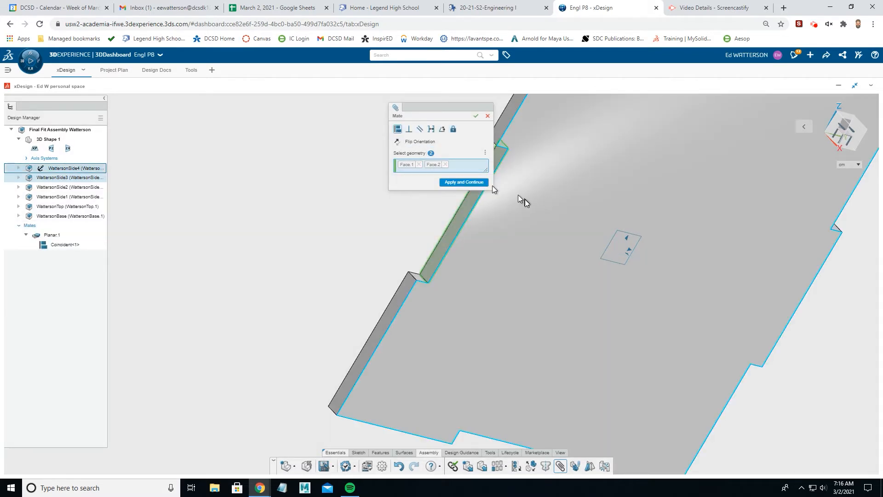
- Flip the orientation of the coincident mate between Side3 and Side4 and apply it
scroll(512, 203, up, 1)
scroll(512, 203, down, 6)
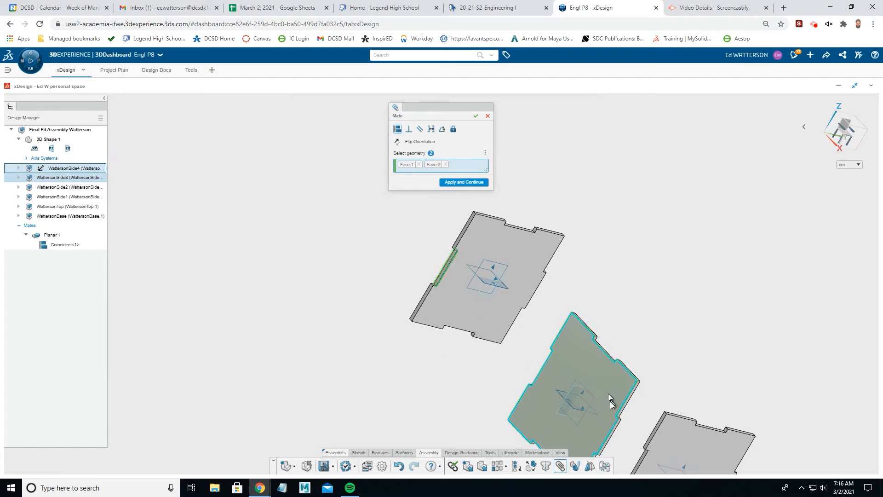
click(398, 143)
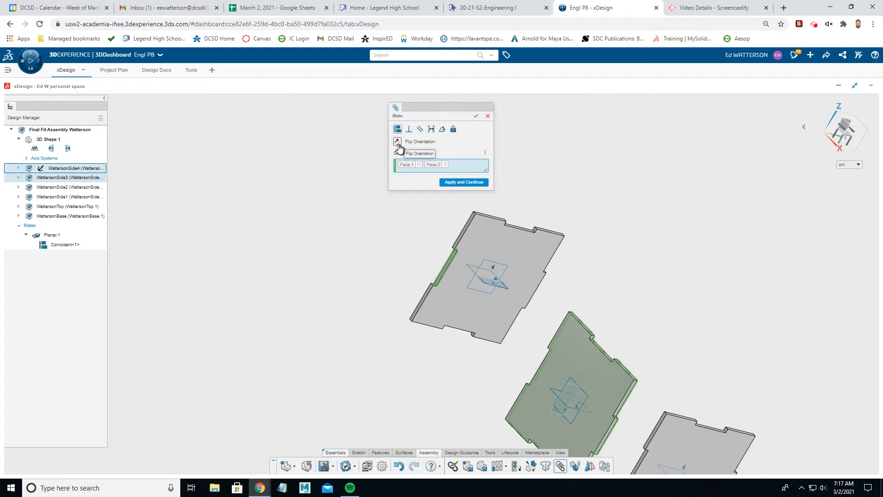
click(464, 182)
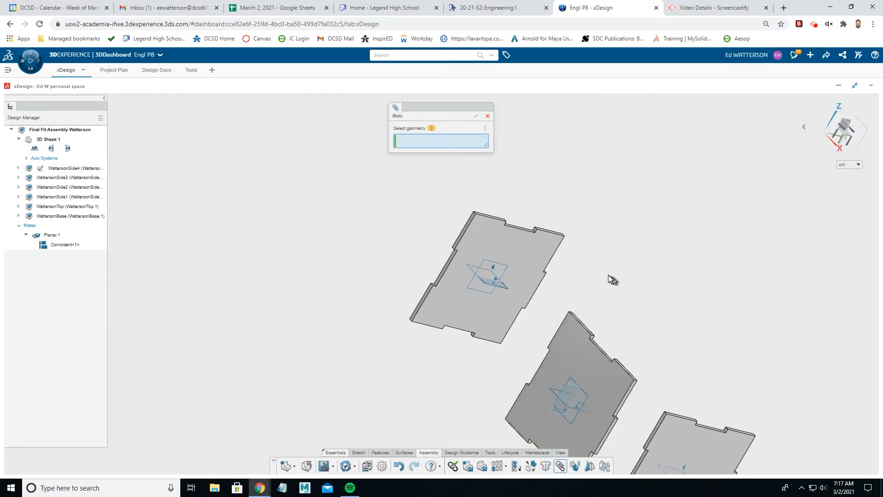
- Mate Side3's narrow end face coincident with the outer side edge of Side4 so the panels meet at a corner
drag(610, 391, 606, 365)
scroll(675, 363, up, 1)
scroll(664, 374, up, 2)
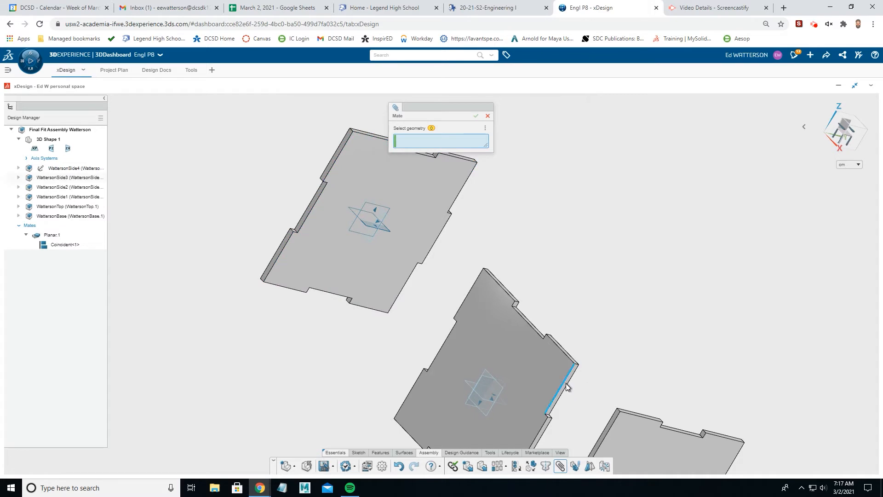
scroll(570, 385, up, 6)
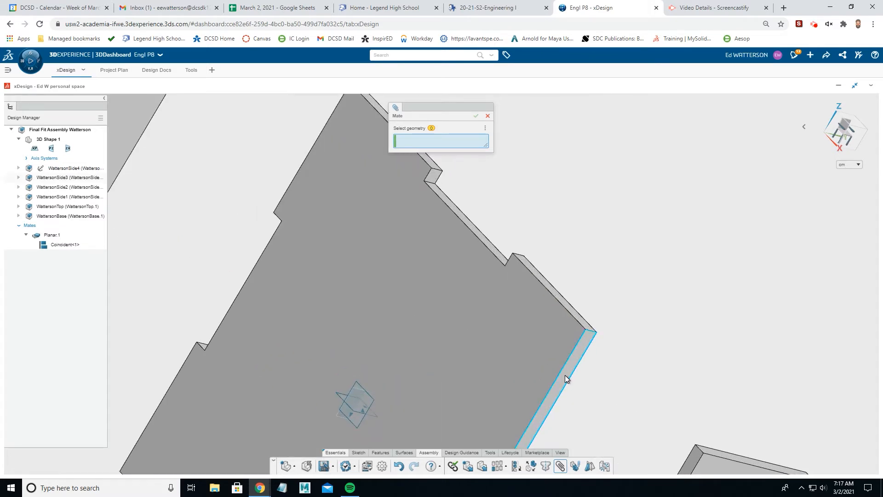
click(572, 376)
scroll(572, 376, down, 10)
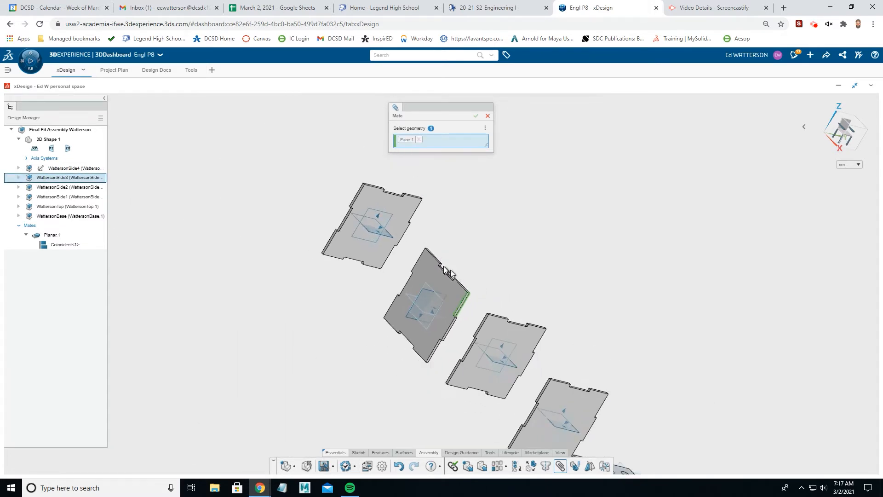
middle_drag(416, 238, 538, 300)
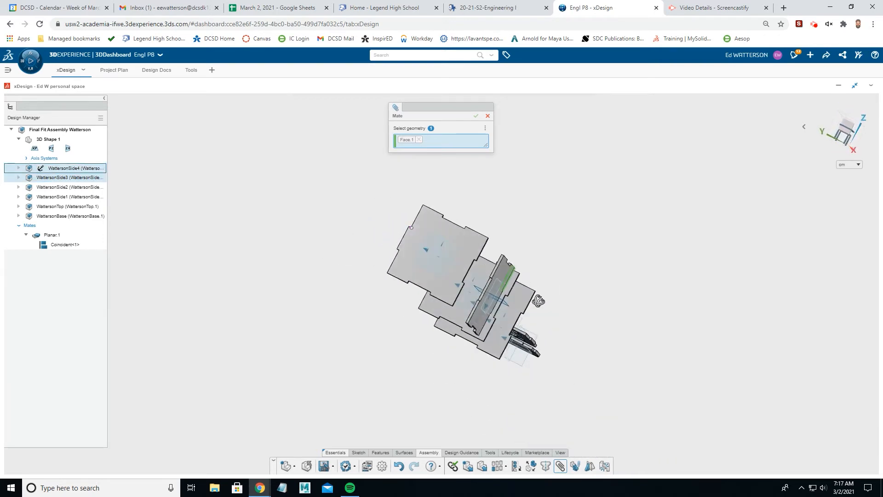
click(481, 251)
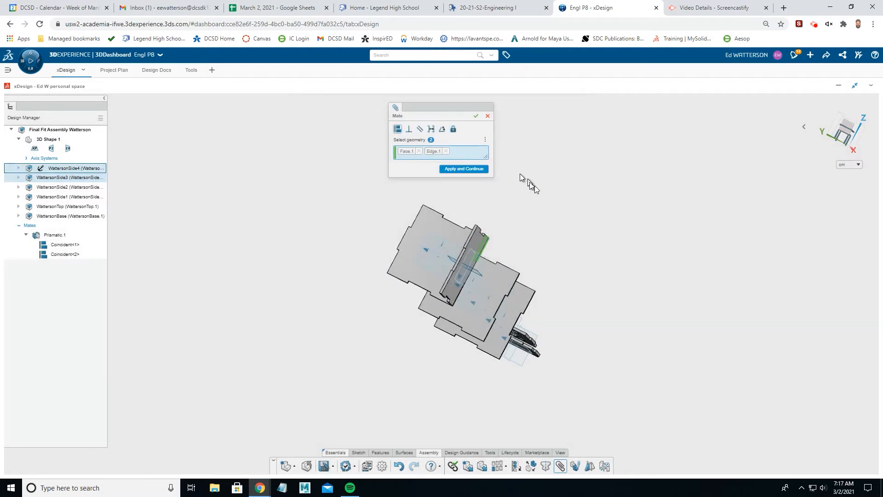
middle_drag(534, 186, 447, 234)
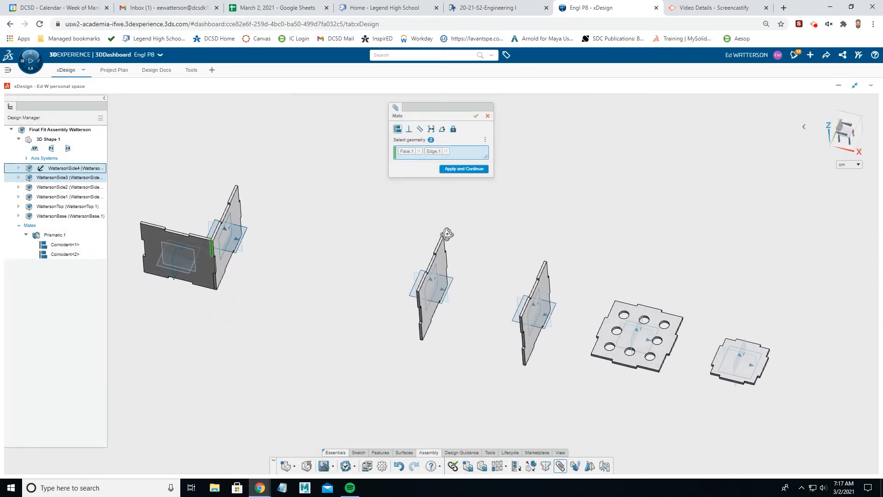
click(465, 170)
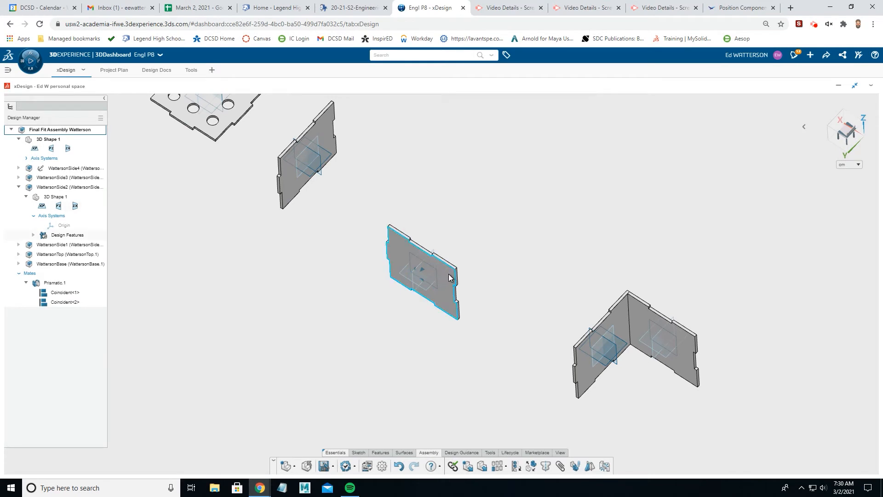
- Rotate the Side2 panel about 180 degrees using Move with Triad
click(449, 277)
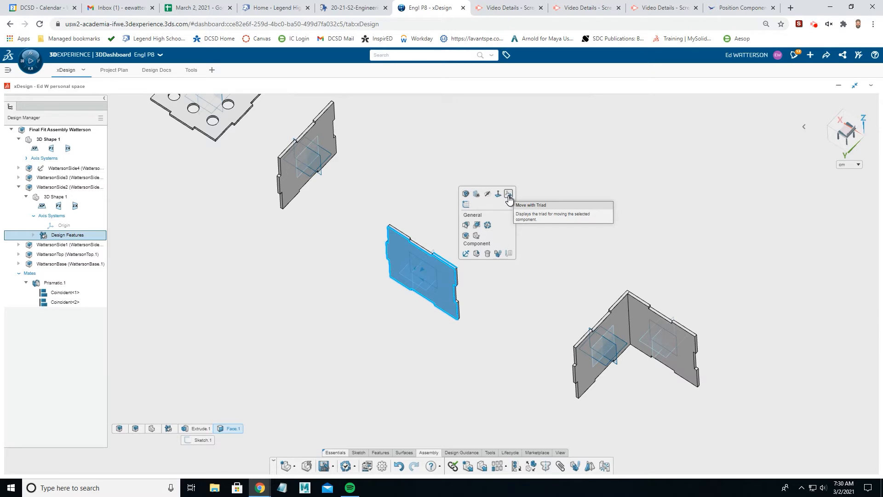
click(509, 195)
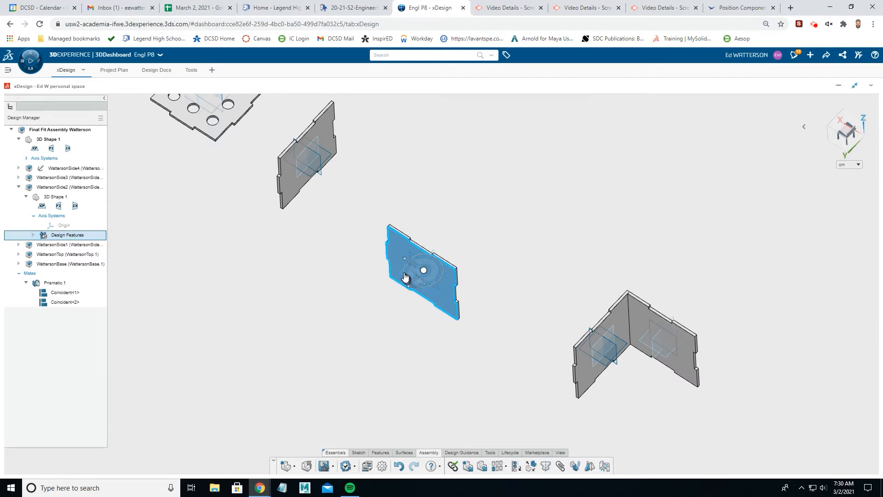
drag(405, 273, 464, 279)
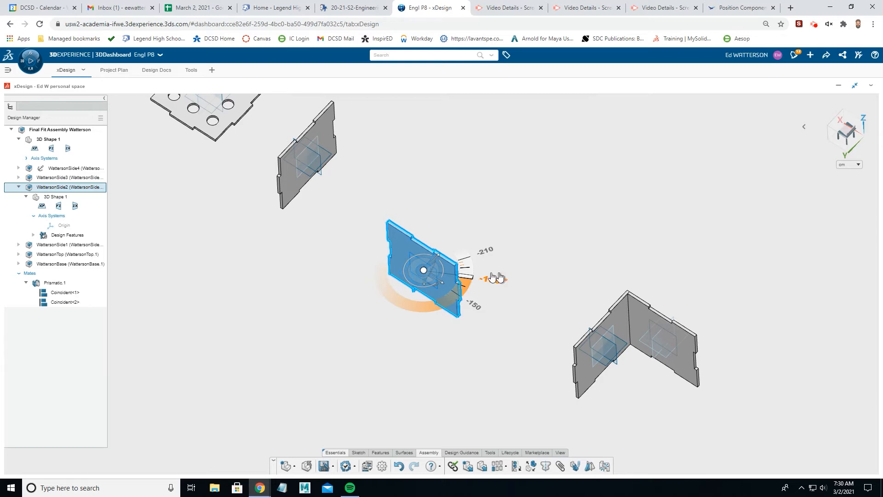
- Add a coincident mate between Side4's recessed narrow end face and the large flat face of Side2, and apply it
click(543, 310)
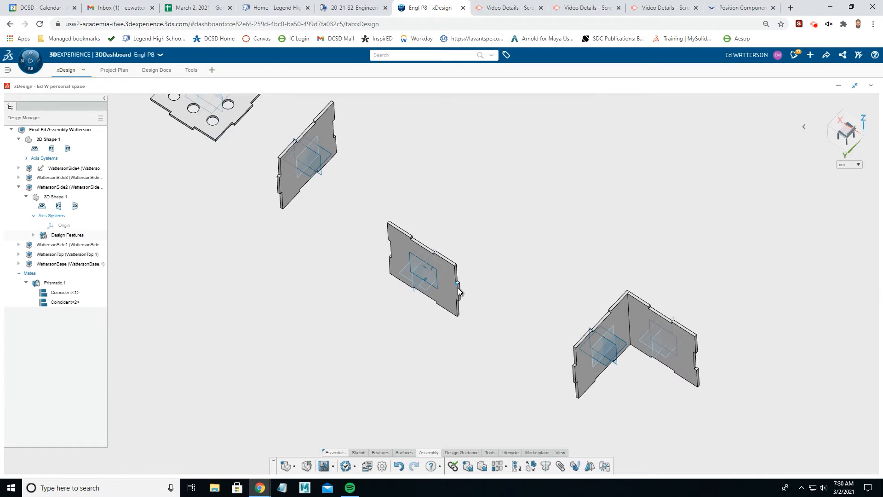
scroll(534, 314, up, 10)
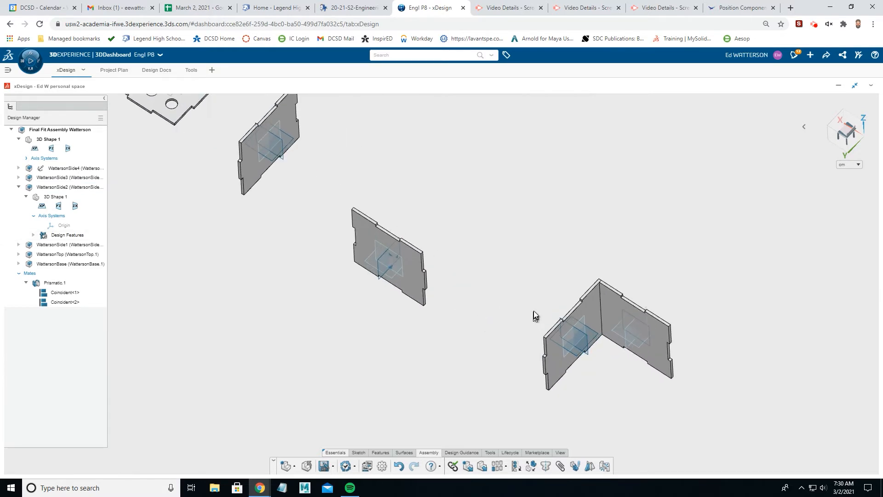
scroll(548, 317, up, 2)
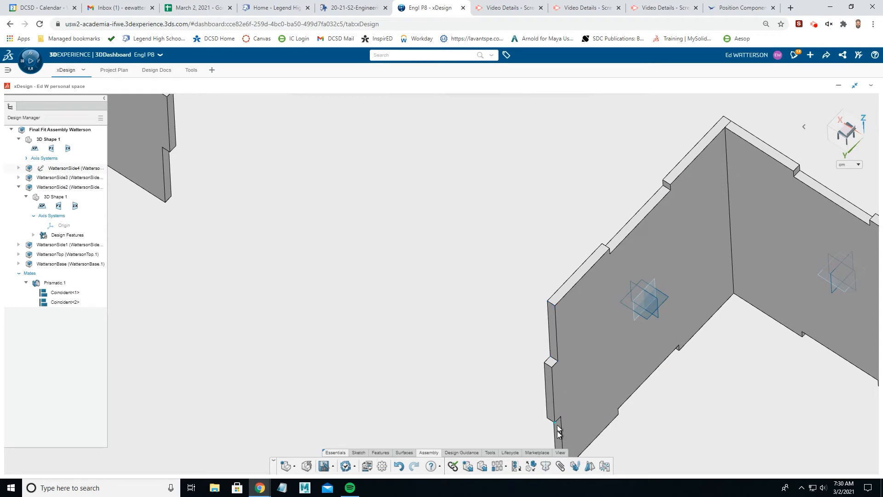
click(561, 466)
click(554, 328)
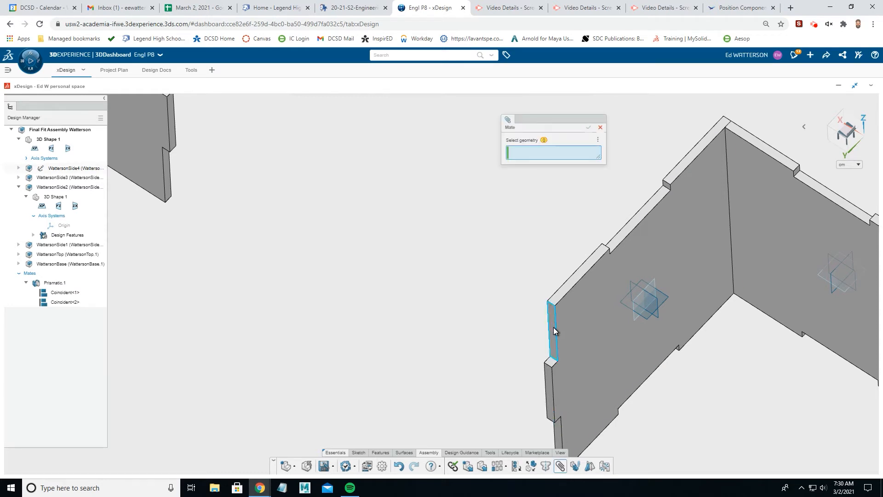
middle_drag(478, 221, 398, 233)
scroll(438, 231, down, 5)
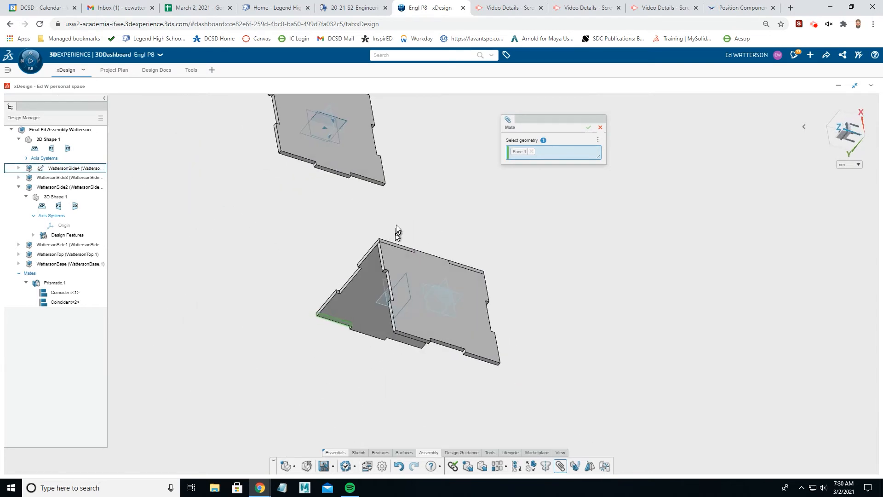
scroll(387, 165, down, 1)
scroll(385, 162, down, 3)
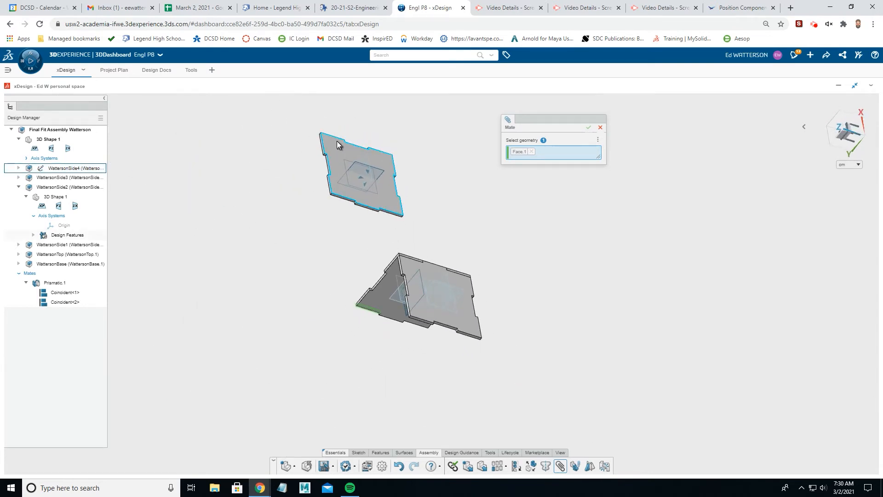
scroll(335, 138, up, 1)
scroll(335, 139, up, 8)
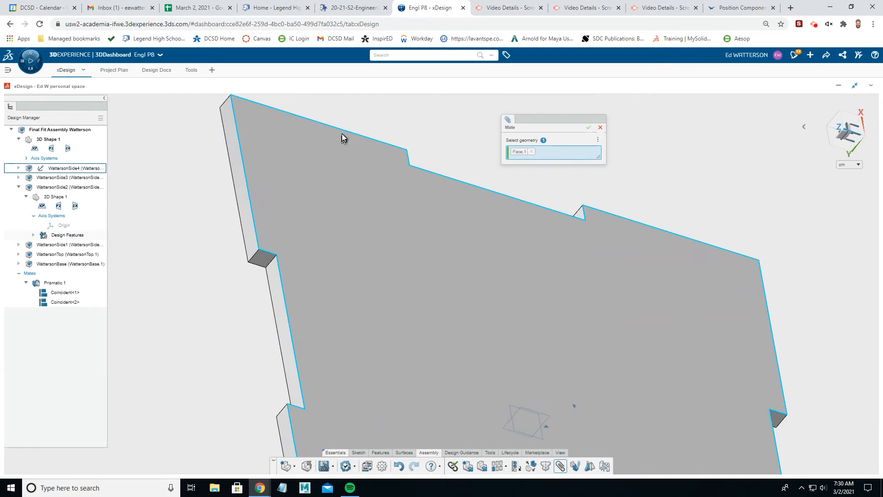
click(339, 137)
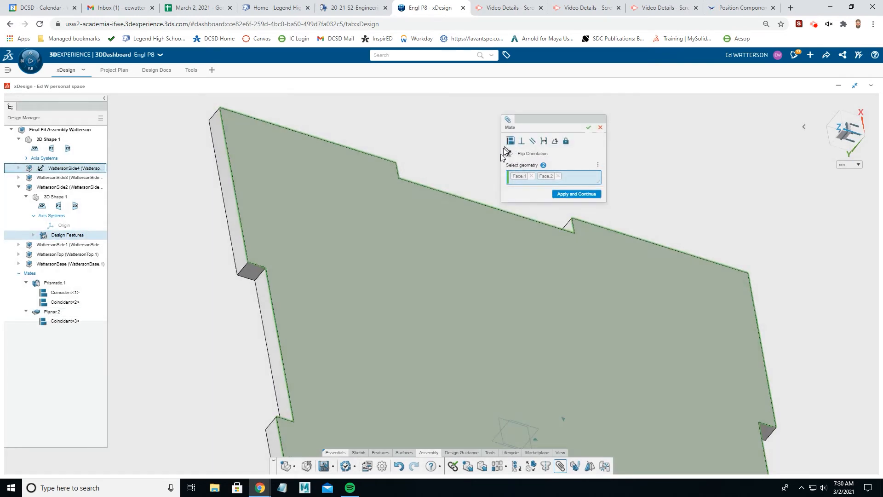
click(577, 193)
- Mate the small ledge face of Side2's edge notch coincident with the matching ledge face of Side4's tab
middle_drag(685, 346, 699, 254)
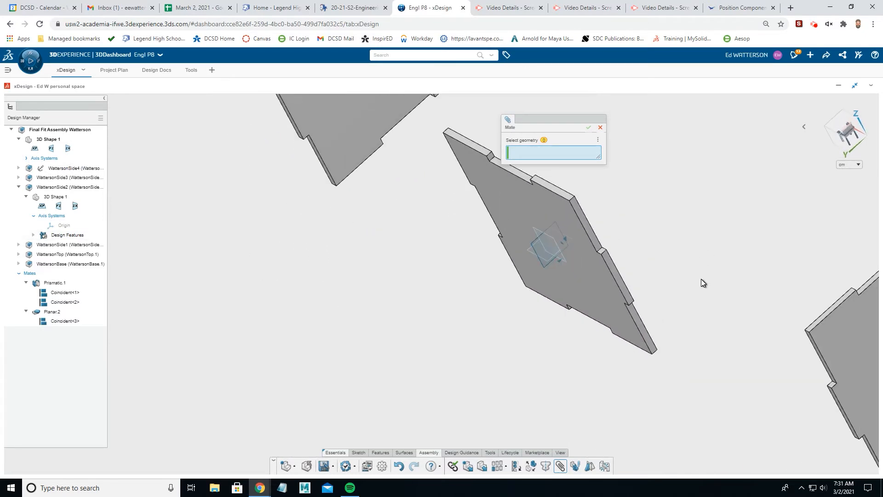
middle_drag(688, 291, 773, 287)
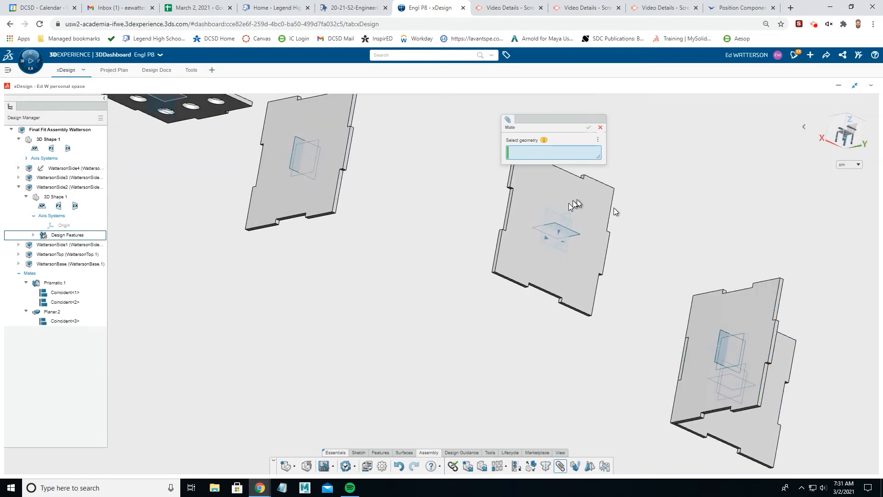
scroll(491, 220, up, 10)
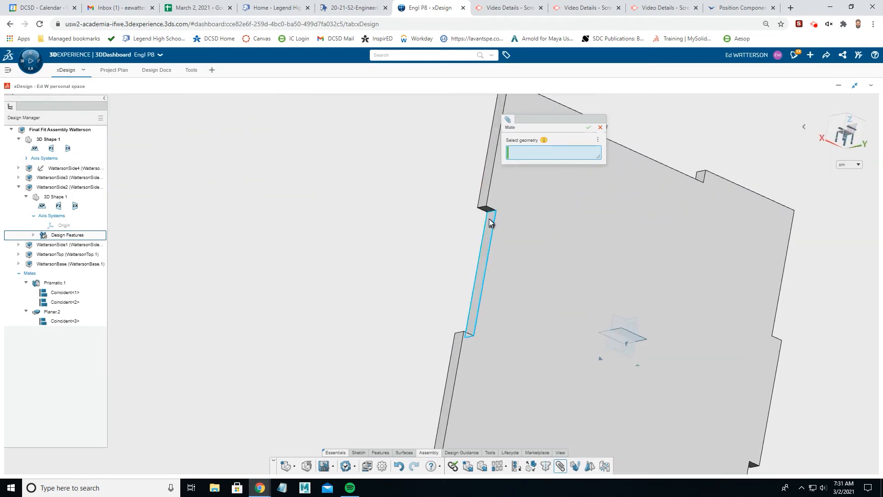
click(483, 215)
middle_drag(689, 301, 614, 393)
scroll(707, 308, down, 10)
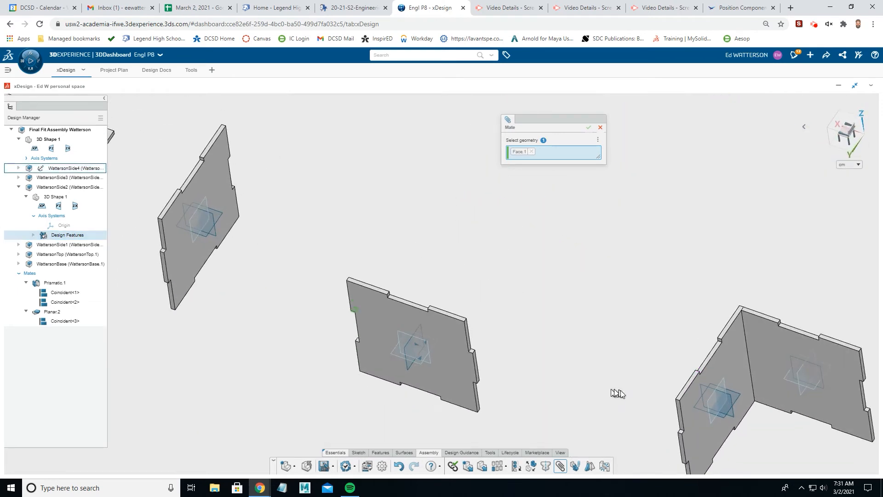
scroll(680, 432, up, 10)
click(683, 430)
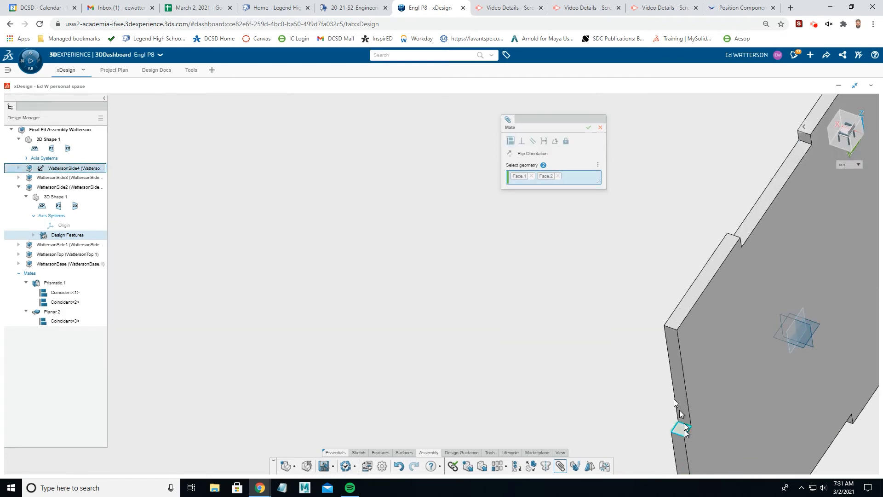
click(511, 141)
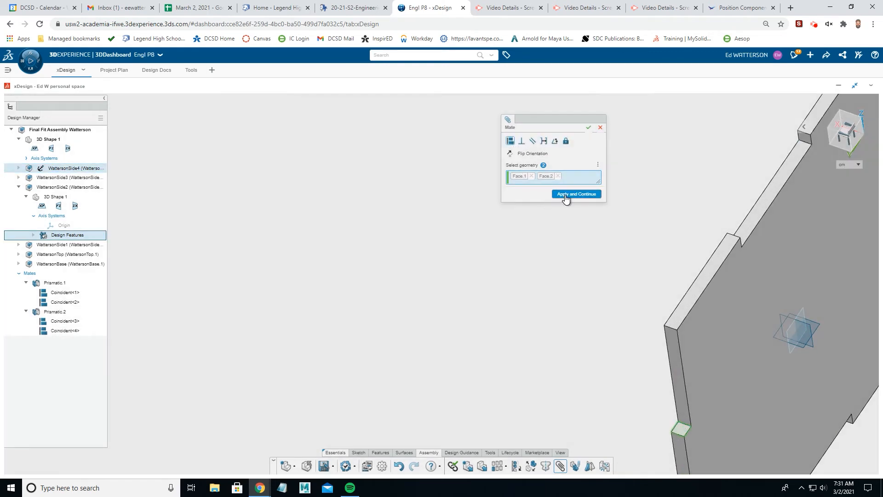
click(566, 194)
- Mate Side4's large inner face coincident with Side2's recessed edge face and finish the mate command
scroll(571, 277, down, 8)
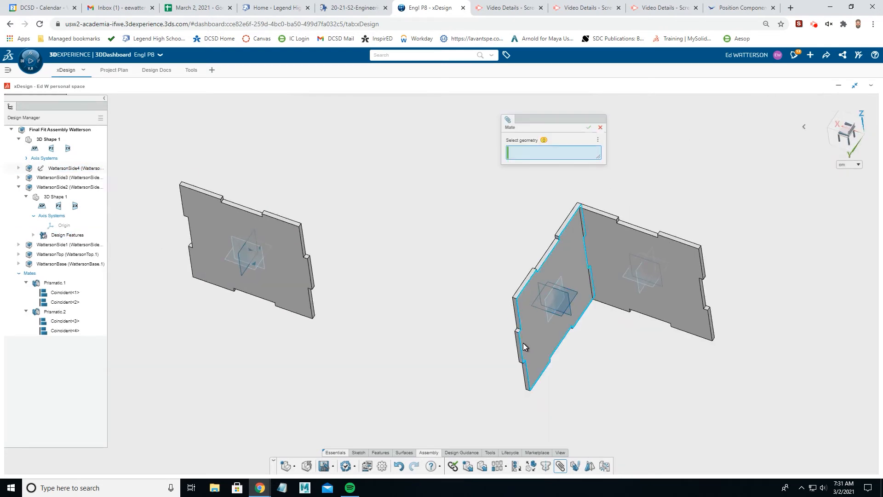
scroll(523, 344, up, 5)
click(519, 340)
mouse_move(346, 305)
middle_down()
mouse_move(339, 306)
mouse_move(354, 293)
middle_up()
scroll(355, 289, down, 5)
middle_drag(284, 236, 344, 261)
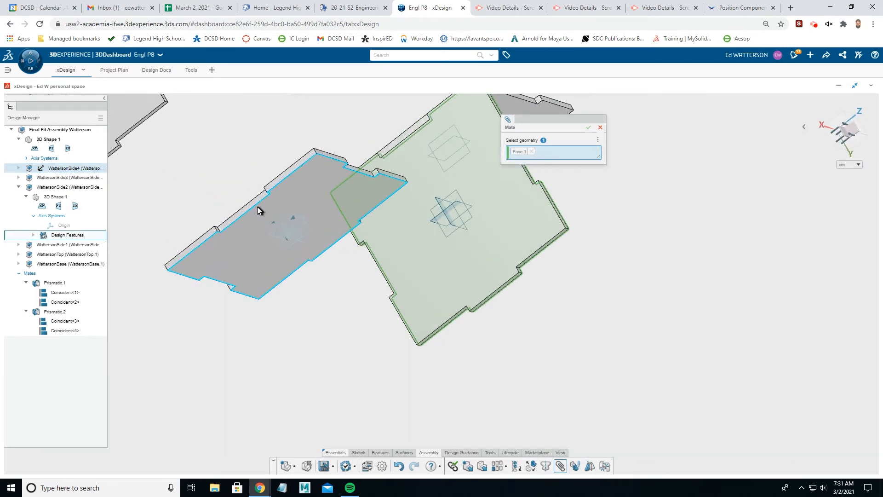
scroll(258, 206, up, 5)
click(243, 211)
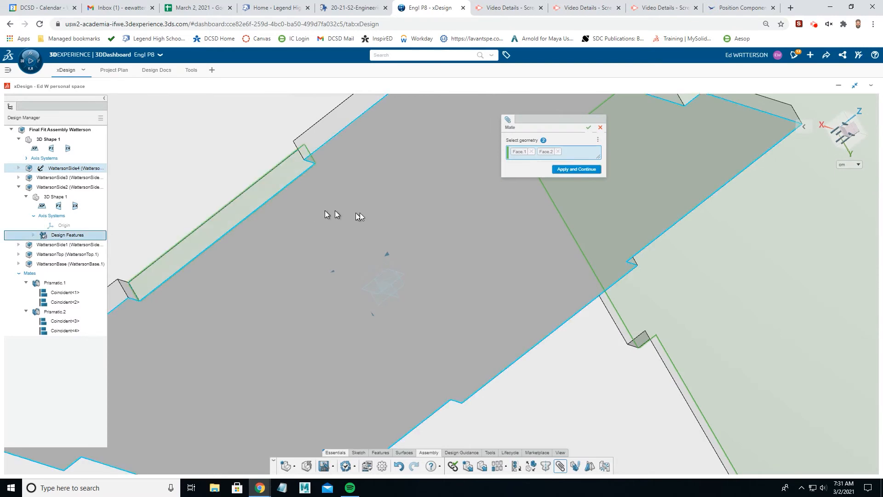
click(531, 155)
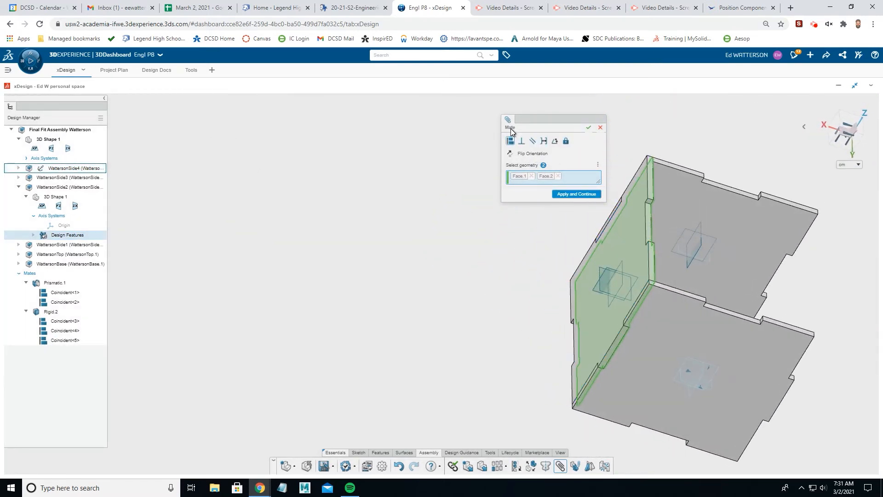
click(589, 128)
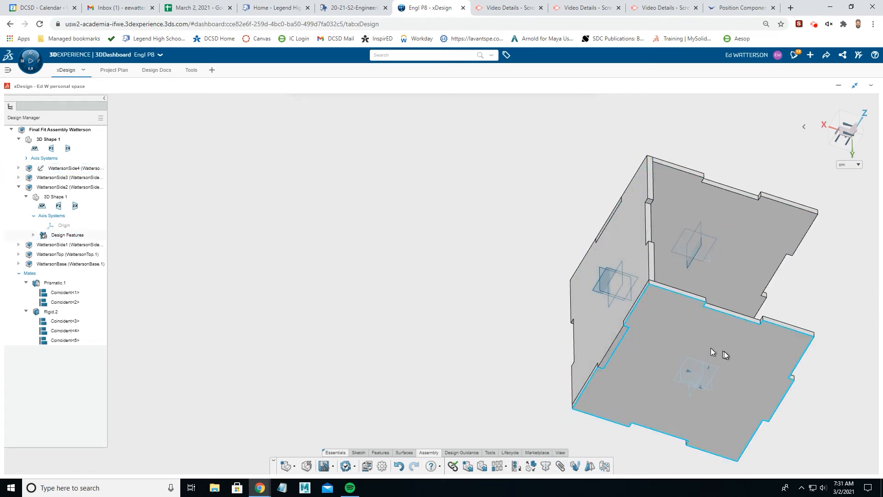
- Examine the assembled box from all sides, checking the corner joints, the top and the fit of the base panel
middle_drag(788, 398, 745, 380)
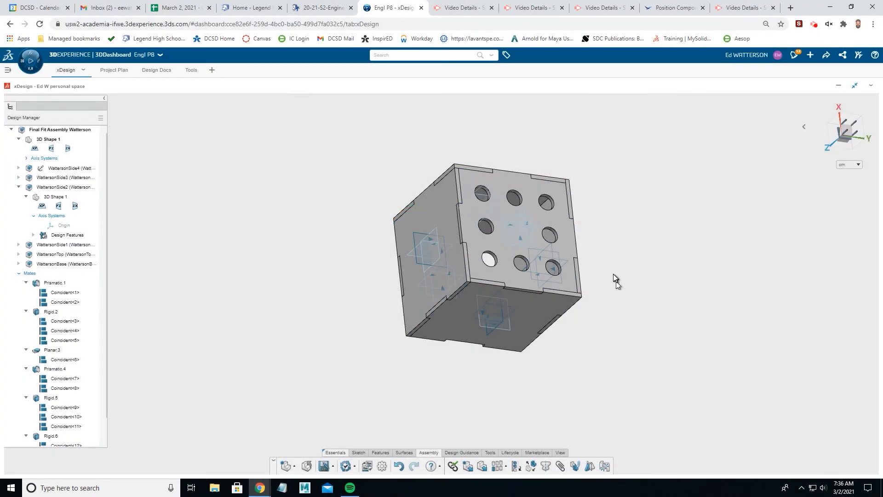
middle_drag(647, 362, 598, 312)
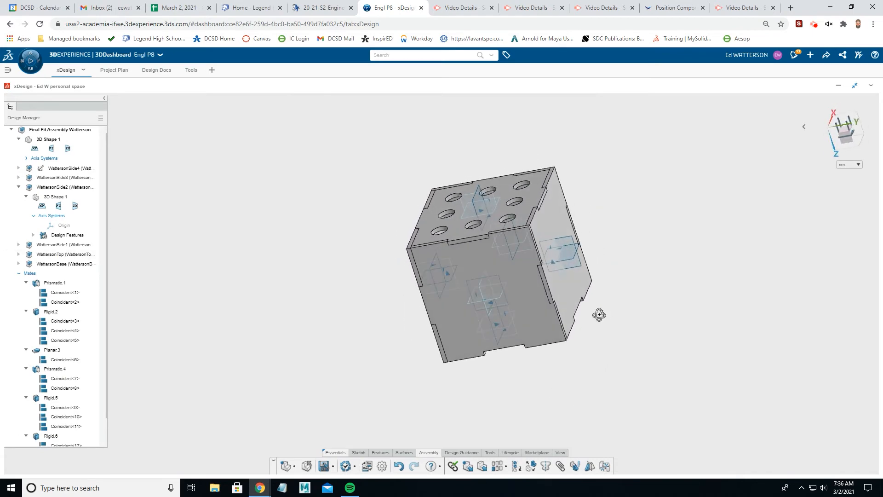
scroll(454, 242, down, 6)
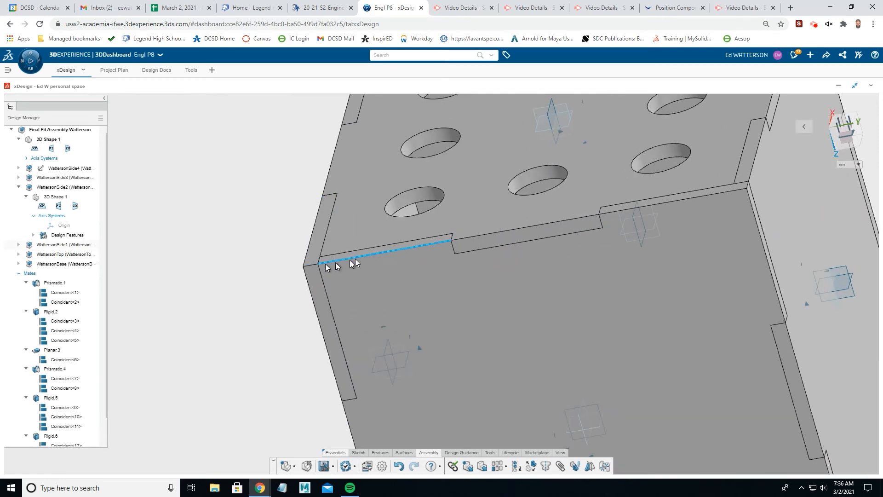
scroll(563, 329, up, 5)
scroll(565, 321, up, 3)
middle_drag(572, 360, 570, 401)
scroll(549, 392, down, 5)
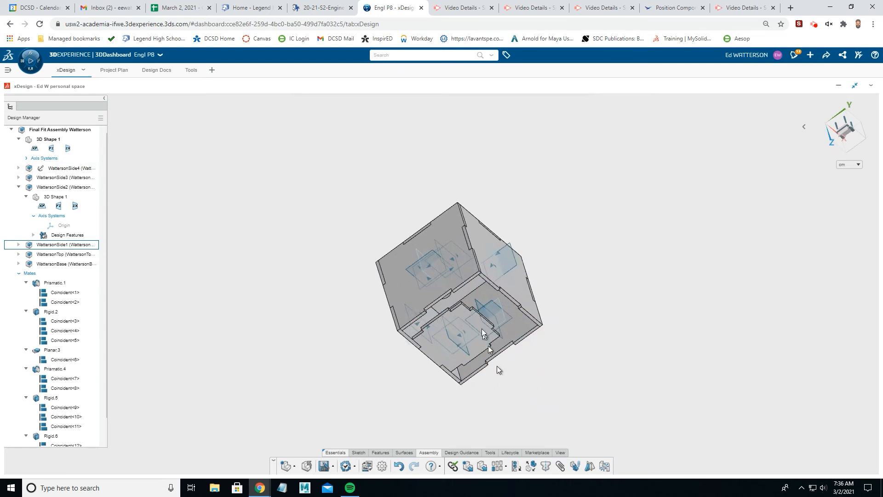
scroll(452, 370, down, 2)
middle_drag(481, 367, 433, 324)
middle_drag(605, 280, 546, 358)
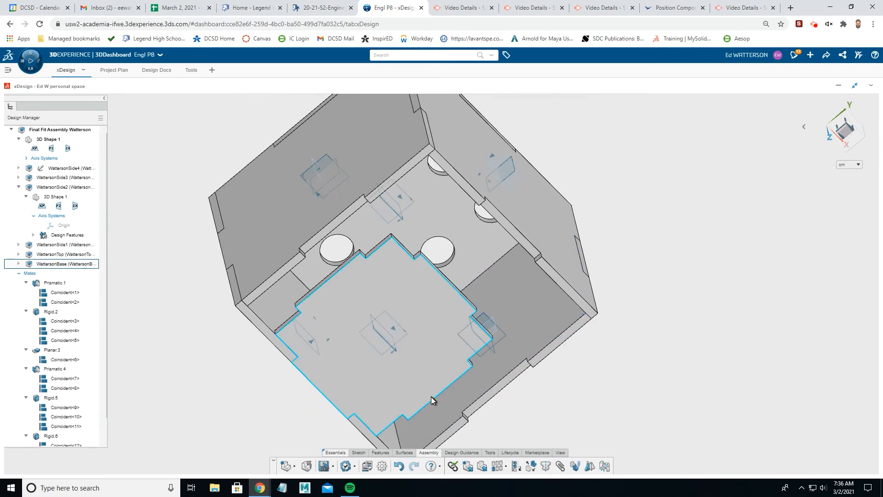
- Save the assembly and open the Base part on its own from the stored models
click(333, 467)
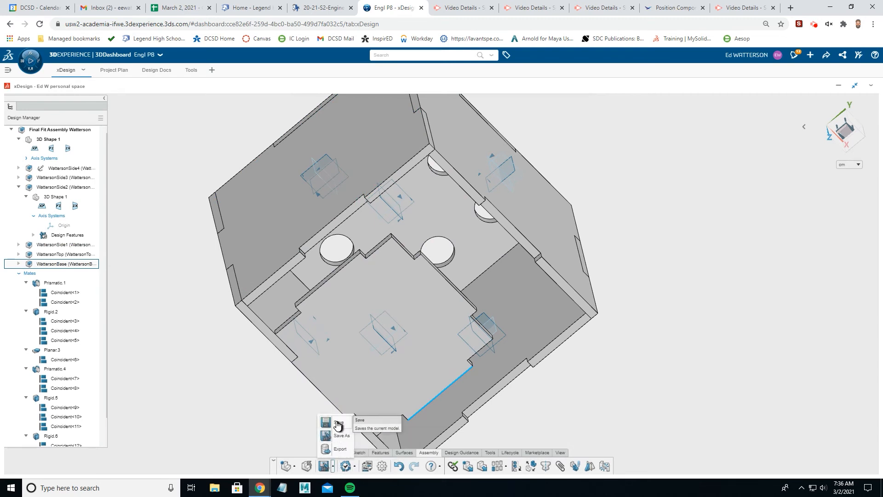
click(337, 426)
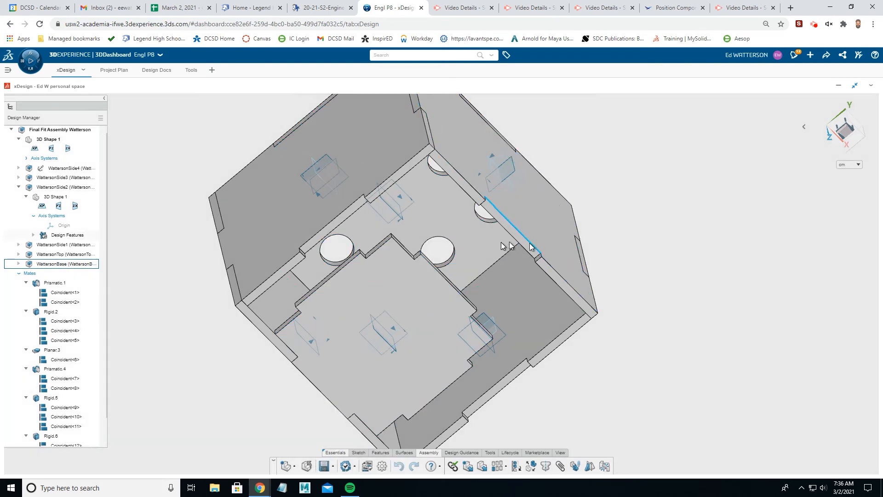
click(296, 467)
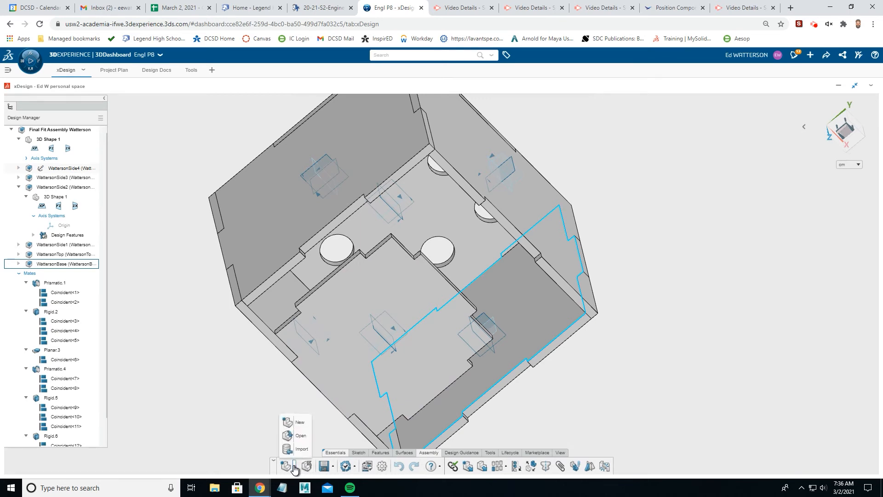
click(301, 439)
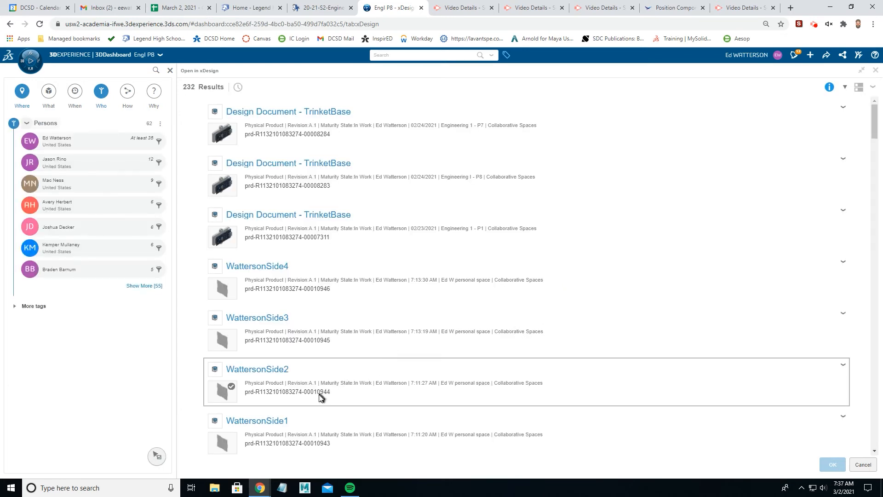
scroll(317, 368, down, 5)
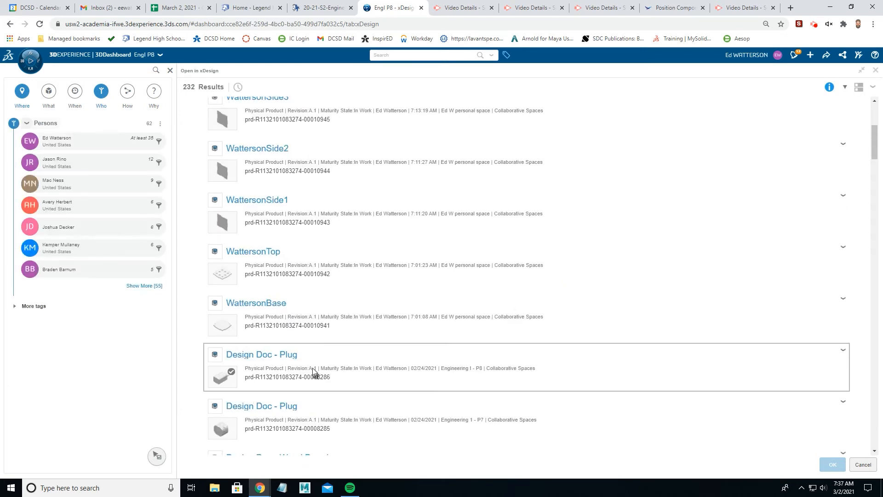
click(292, 313)
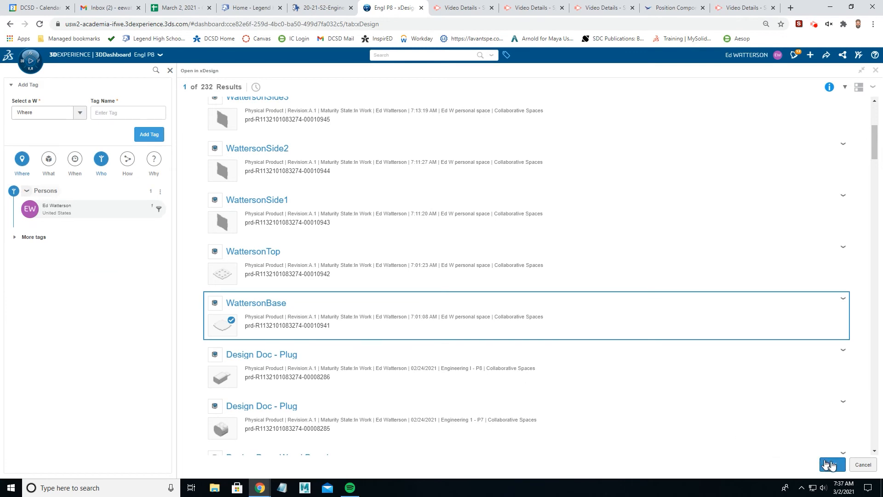
click(845, 300)
mouse_move(823, 361)
click(762, 409)
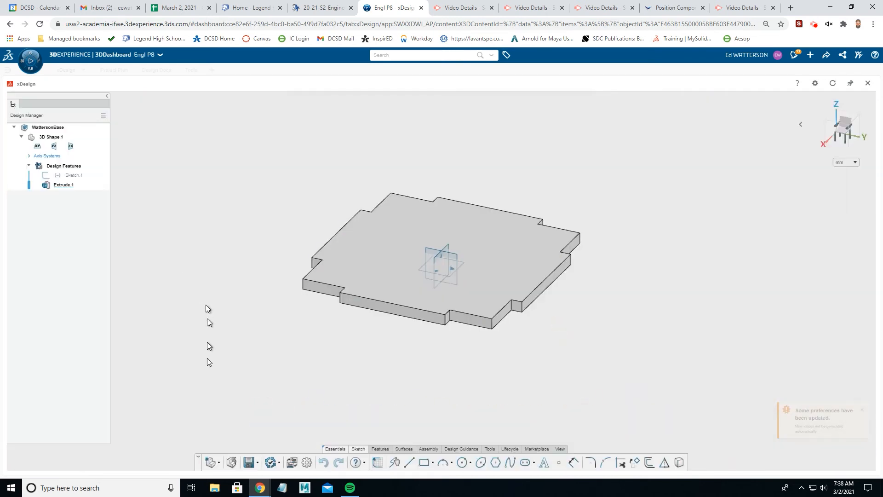
click(76, 178)
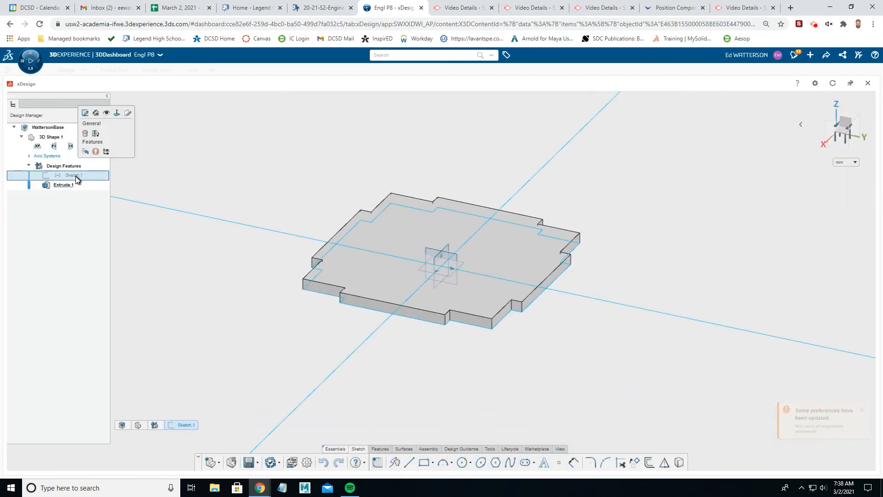
click(83, 113)
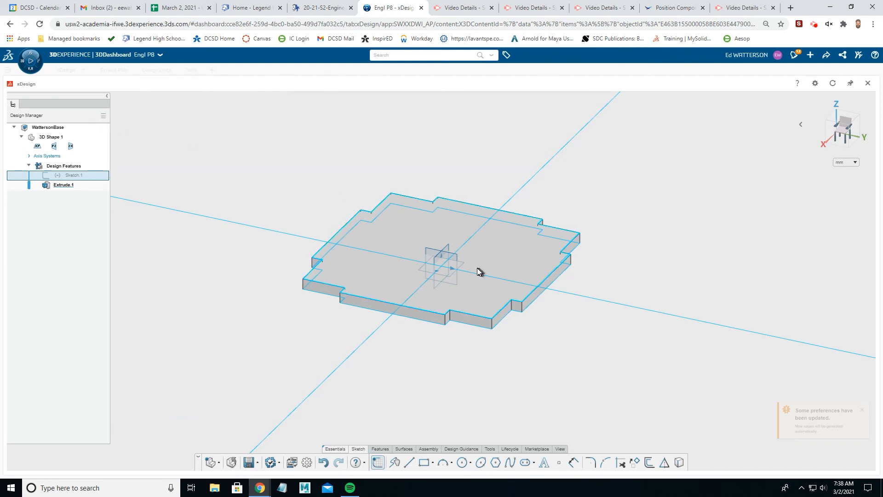
click(78, 175)
click(121, 115)
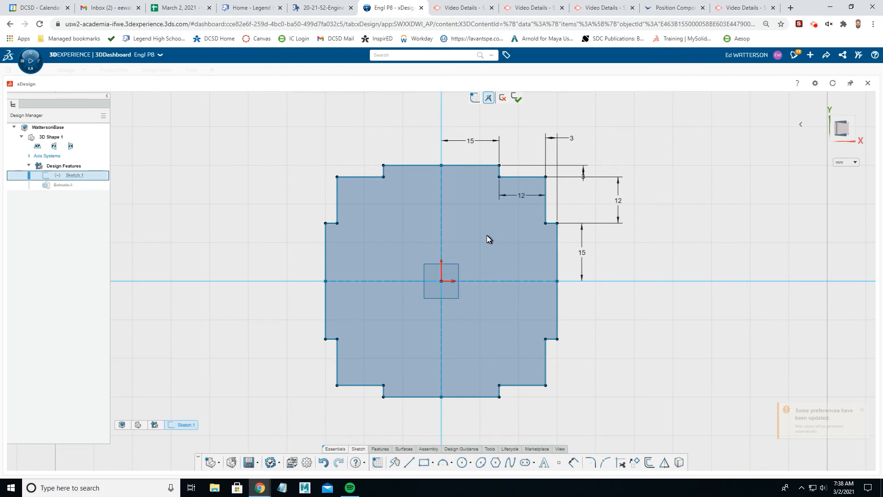
click(619, 213)
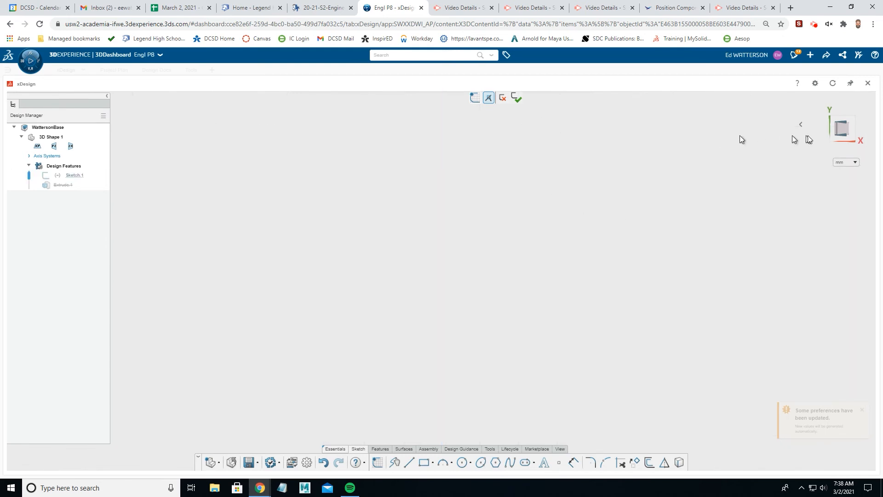
click(841, 132)
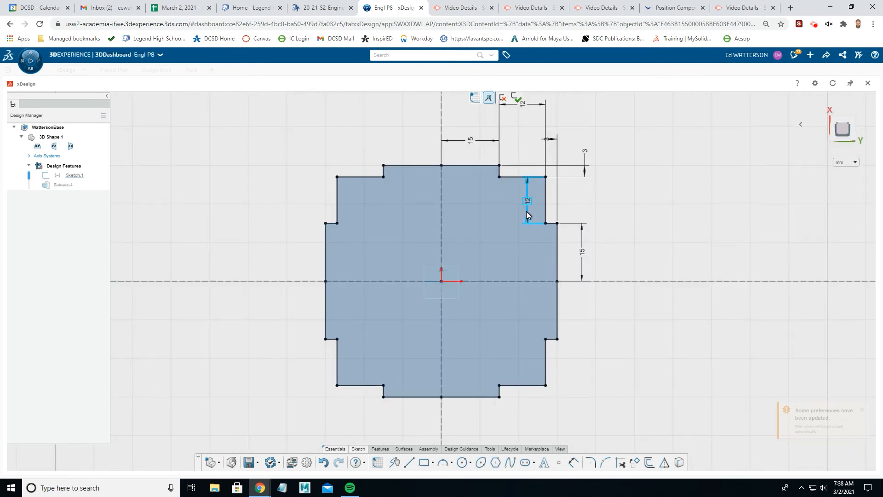
click(849, 162)
click(845, 177)
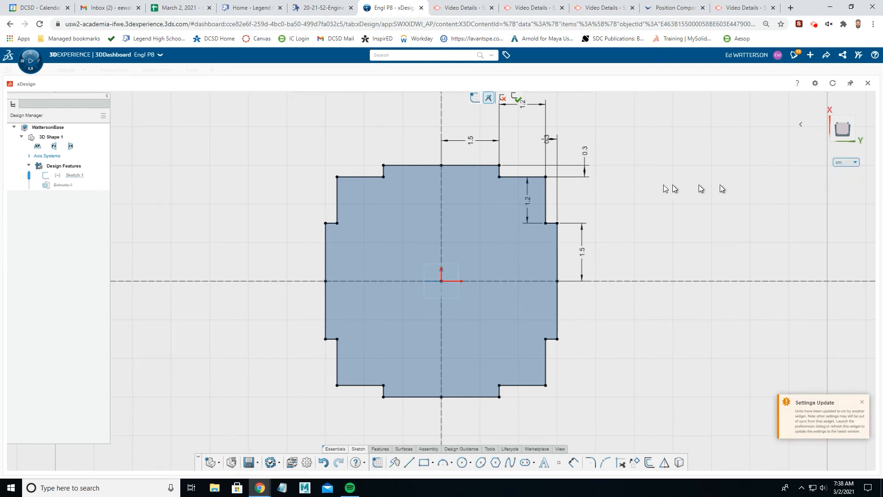
- Delete the two 1.2 cm dimensions from the corner notch of the Base sketch
click(530, 213)
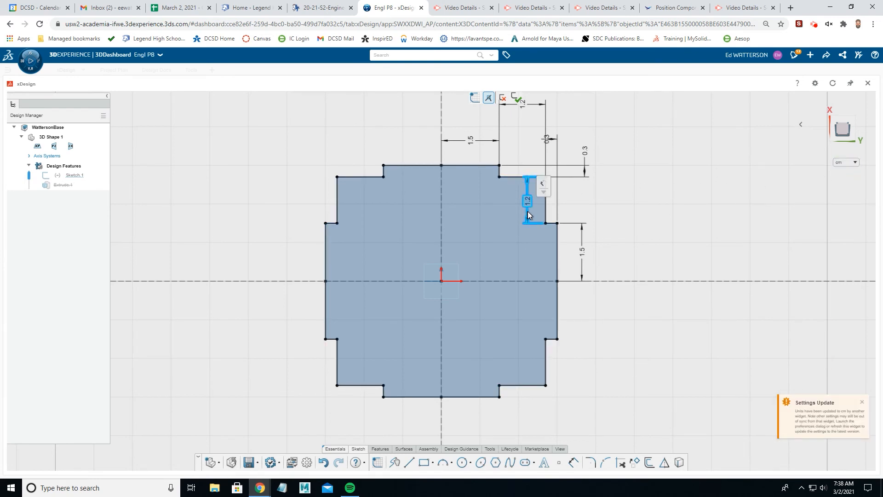
key(Escape)
click(535, 109)
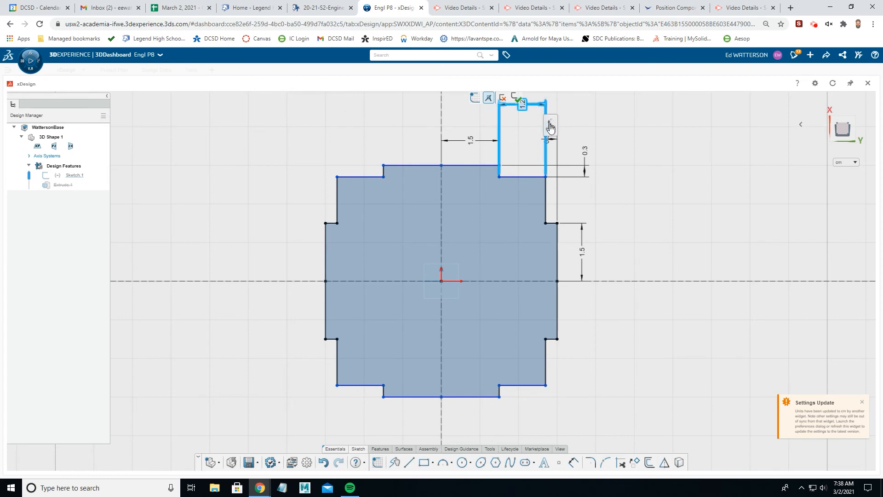
key(Delete)
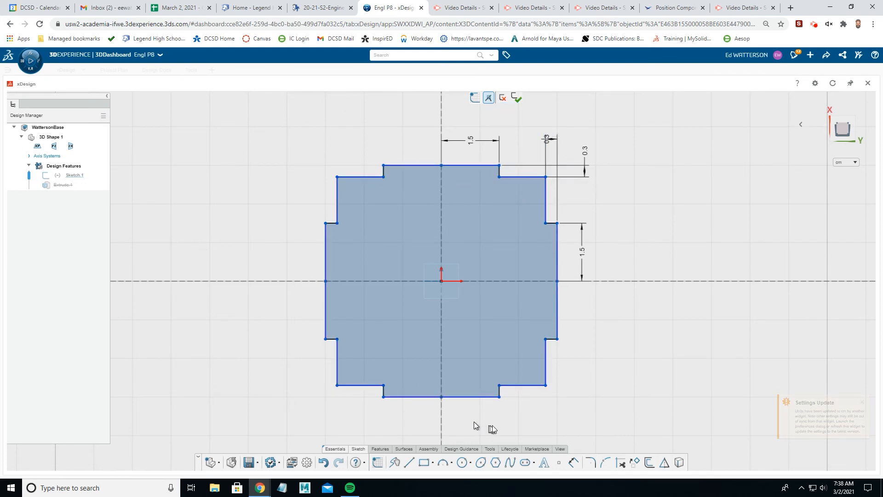
- Dimension the distance from the horizontal centreline to the upper tab's outer edge as 4.5 cm
click(574, 462)
click(469, 166)
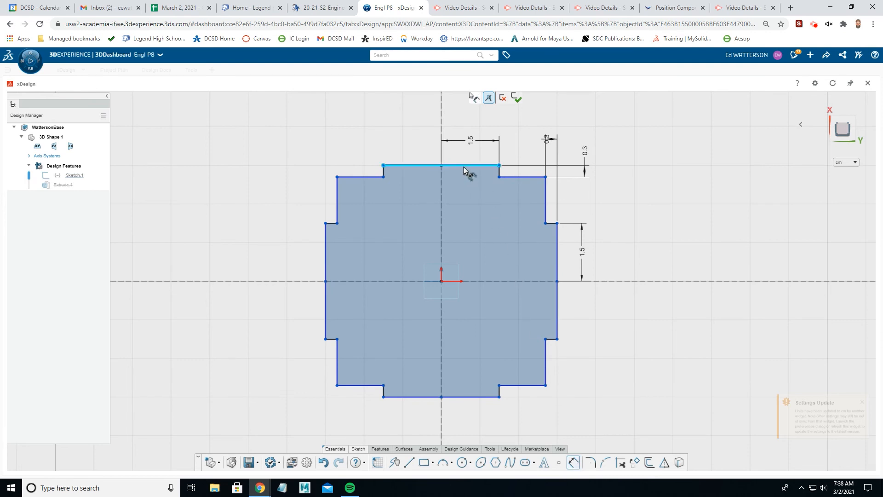
click(474, 281)
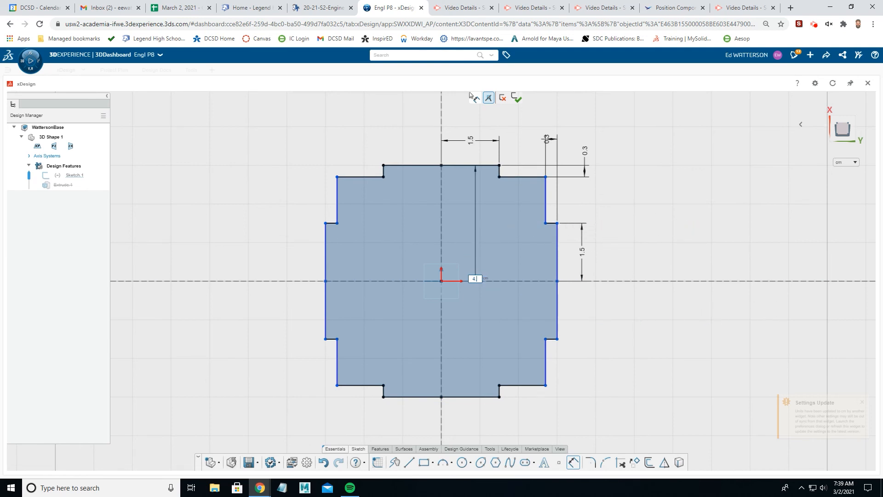
text(4.5)
key(Return)
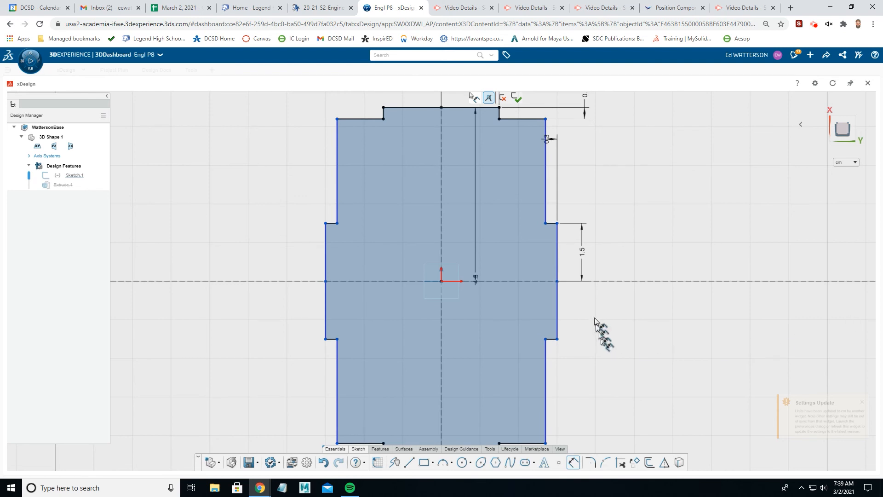
- Dimension the distance from the vertical centreline to the right tab's outer edge as 4.5 cm and finish the sketch
click(557, 264)
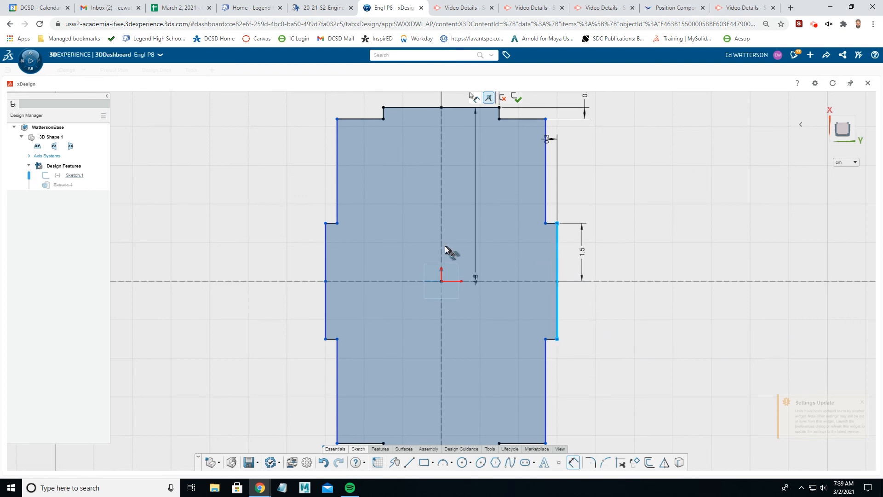
click(508, 302)
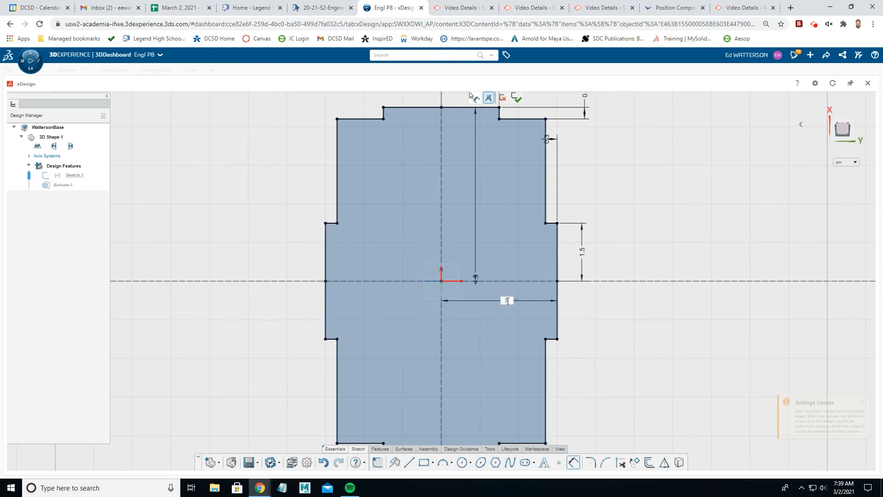
text(4)
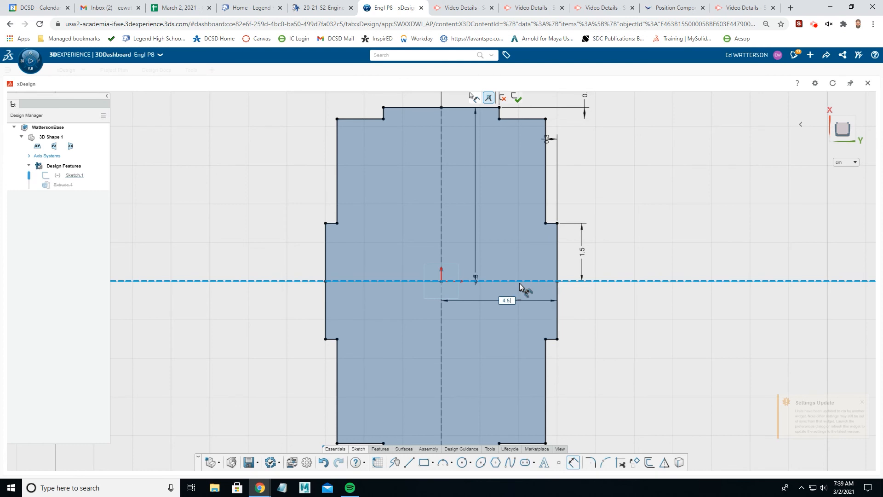
text(.5)
key(Return)
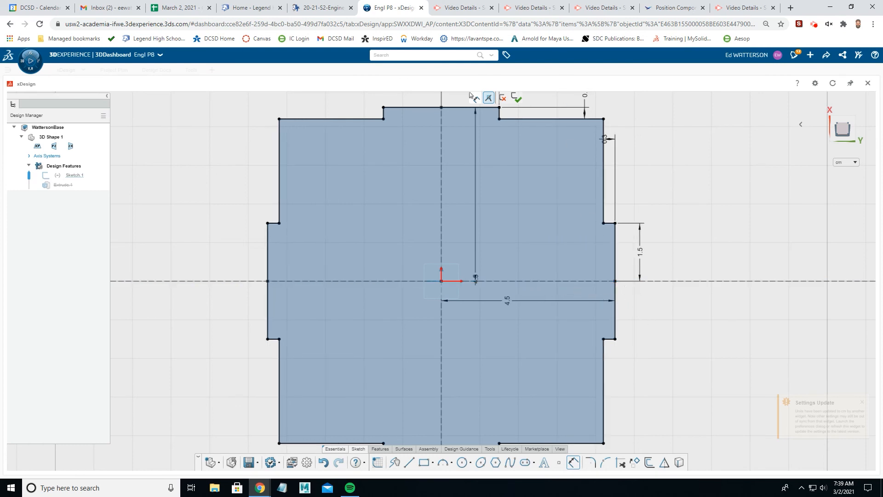
click(517, 100)
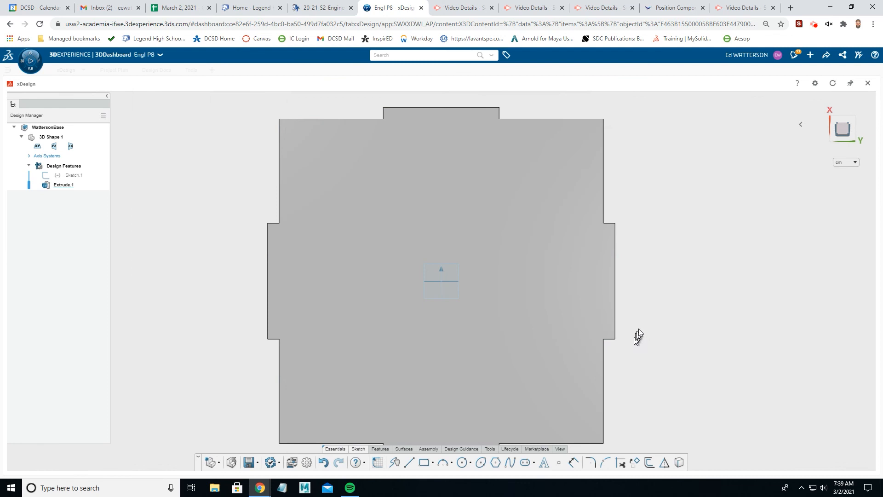
- Save the Base part and reopen the Final Fit Assembly from the stored models
click(249, 462)
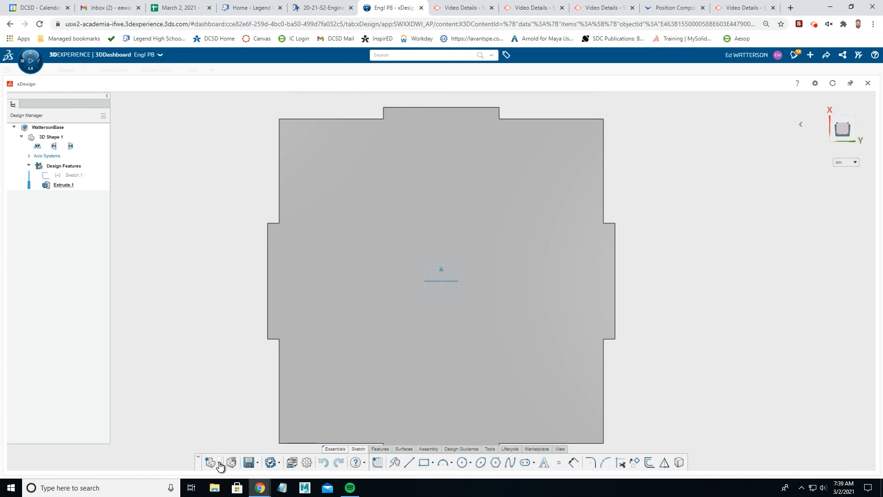
click(220, 464)
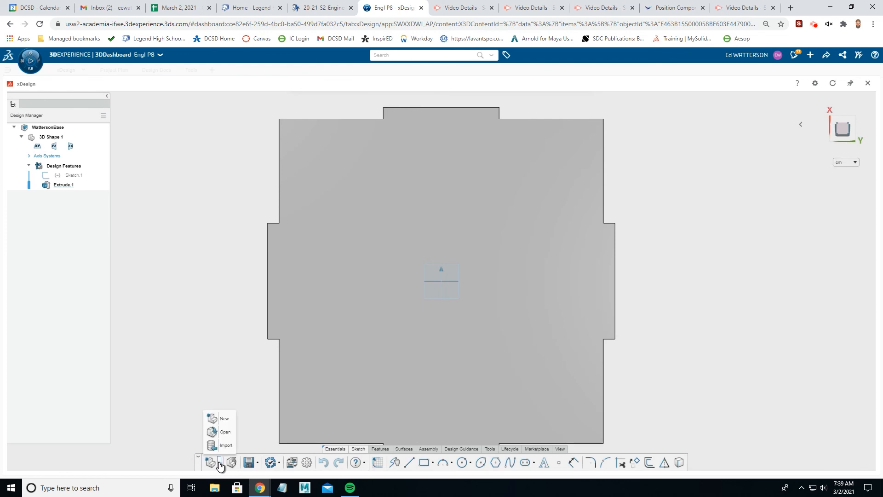
click(225, 433)
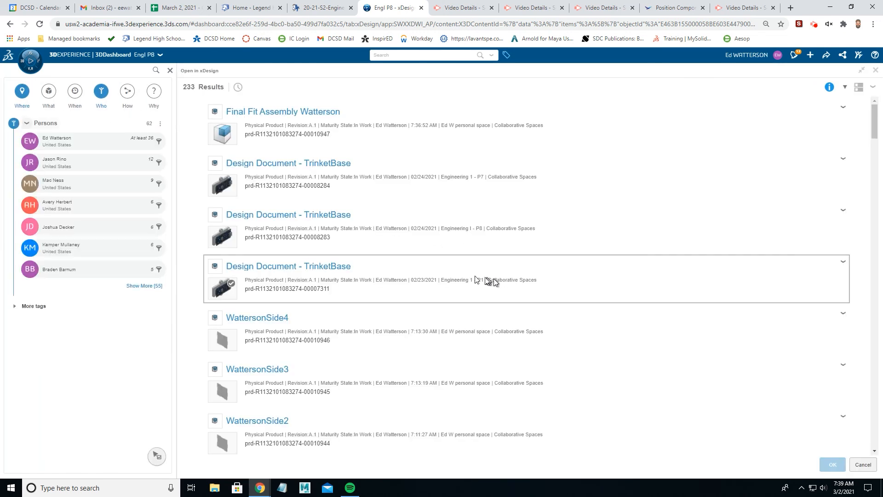
double_click(389, 175)
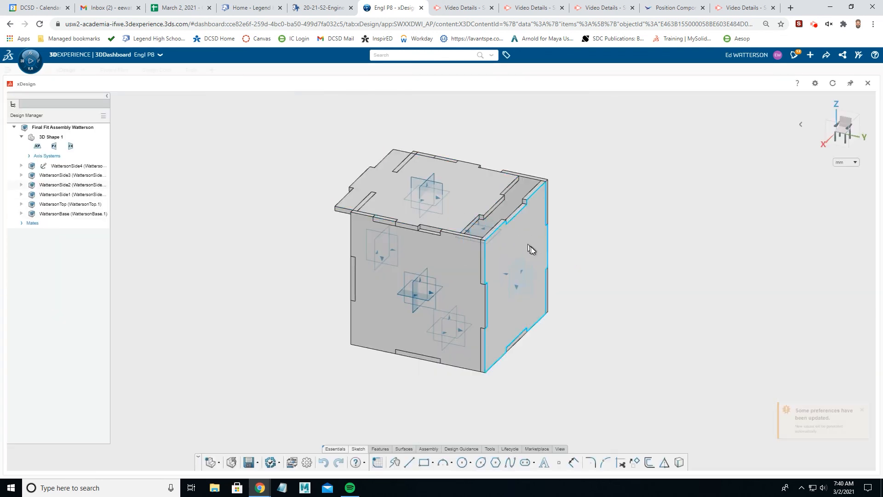
- Mate the Base's recessed edge face coincident with Side2's large inner face, keeping the mate command active
middle_drag(531, 246, 560, 305)
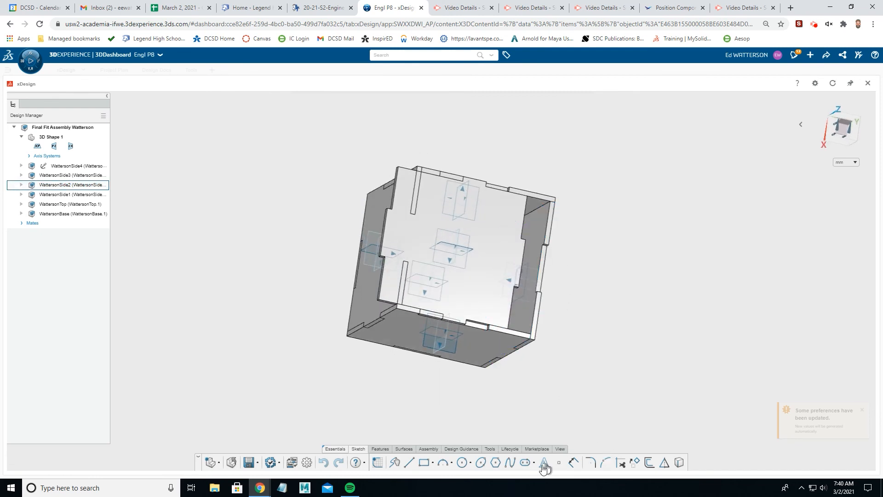
click(428, 448)
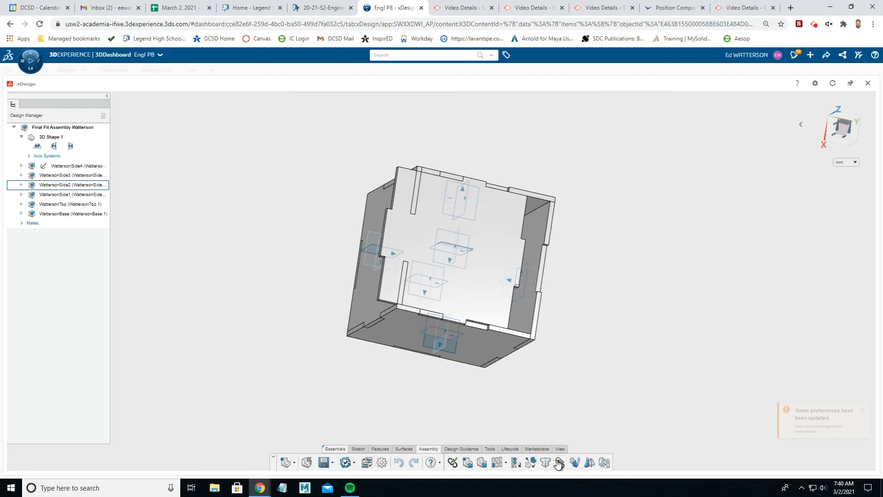
click(560, 461)
click(543, 222)
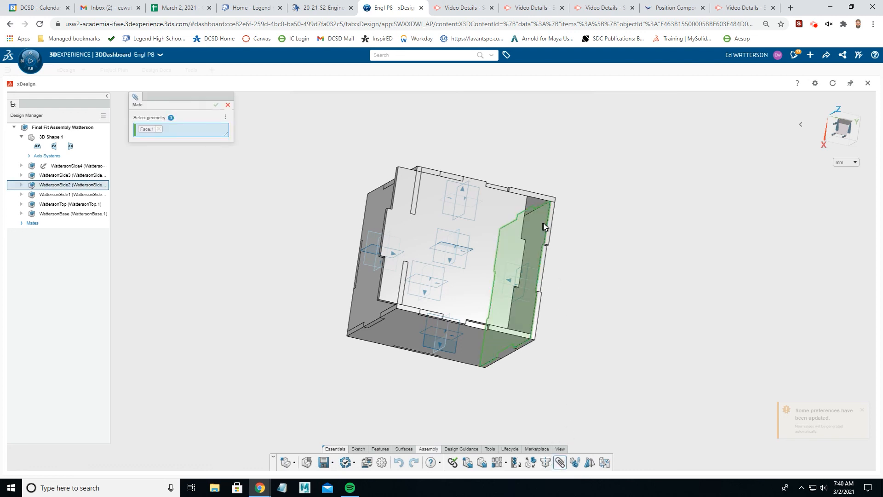
middle_drag(575, 226, 533, 237)
scroll(516, 242, up, 6)
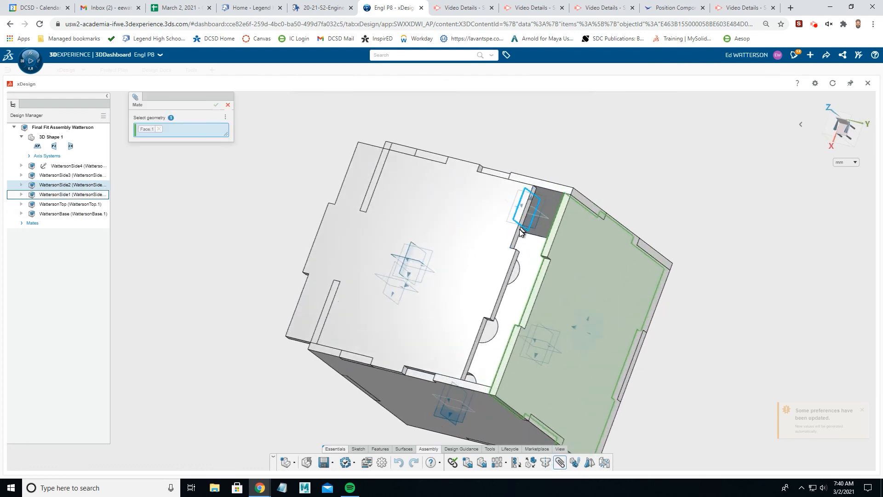
click(515, 239)
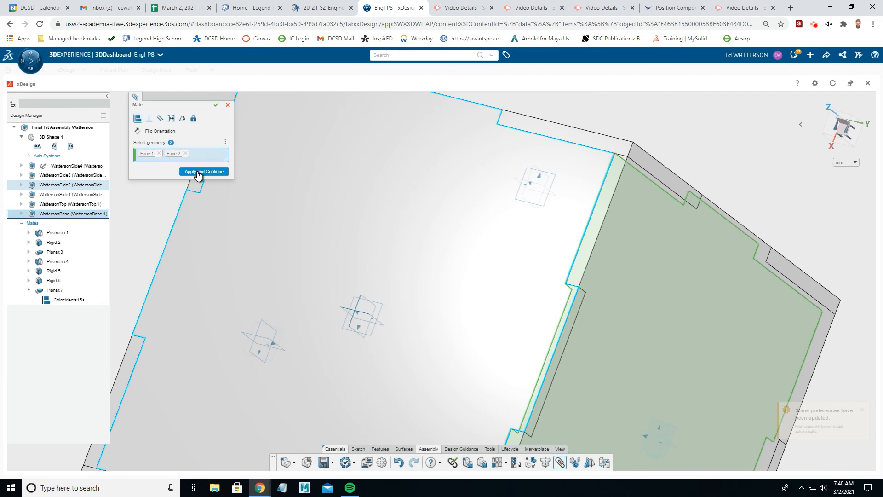
click(203, 172)
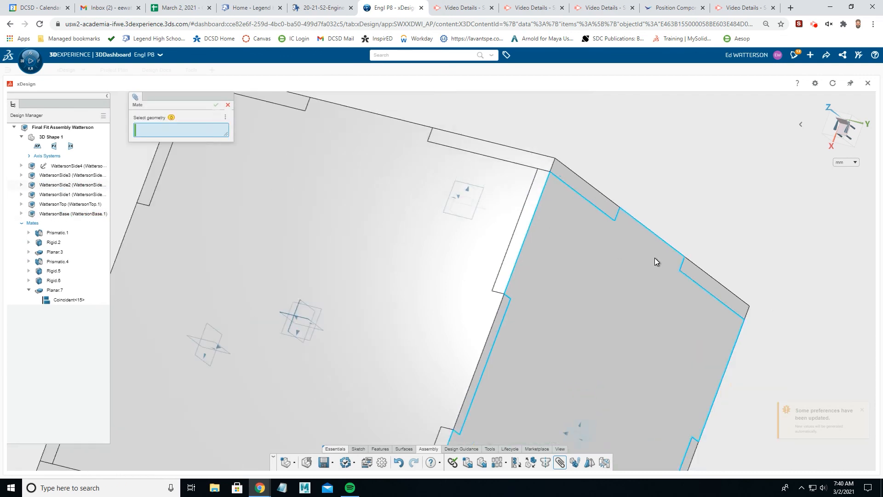
- Examine the box from the side with the round holes, checking the Top panel and the corner joints
scroll(655, 258, down, 5)
middle_drag(656, 257, 529, 119)
scroll(449, 250, down, 3)
scroll(392, 297, up, 4)
scroll(395, 300, up, 1)
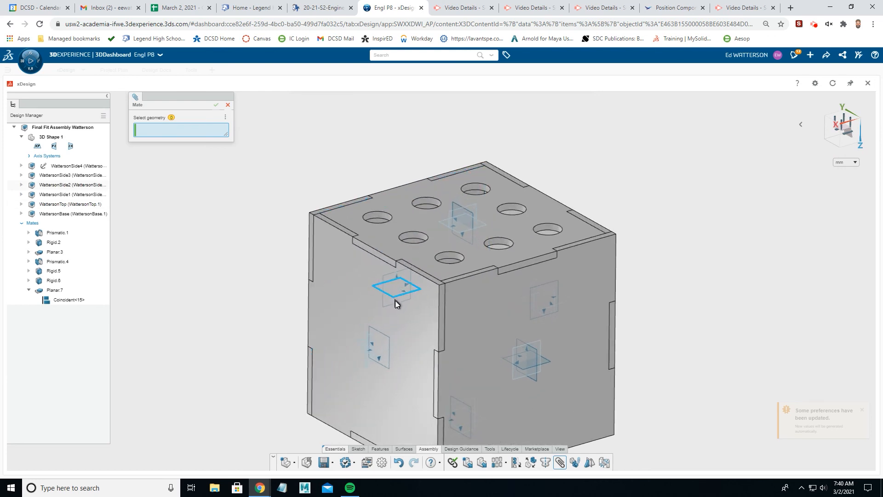